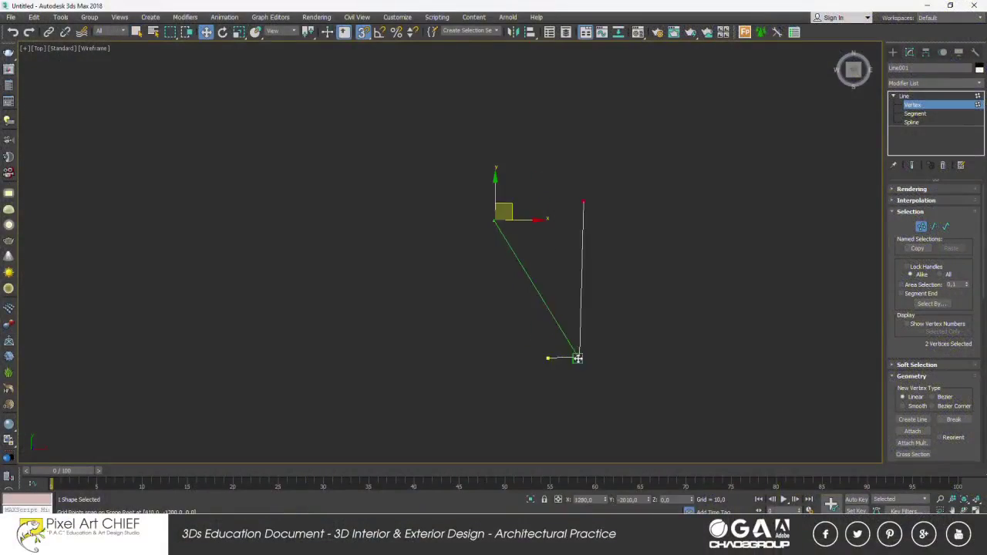
# Drag the line's corner vertices into place to bend the stair profile.
pyautogui.moveTo(503, 303); pyautogui.dragTo(463, 290)
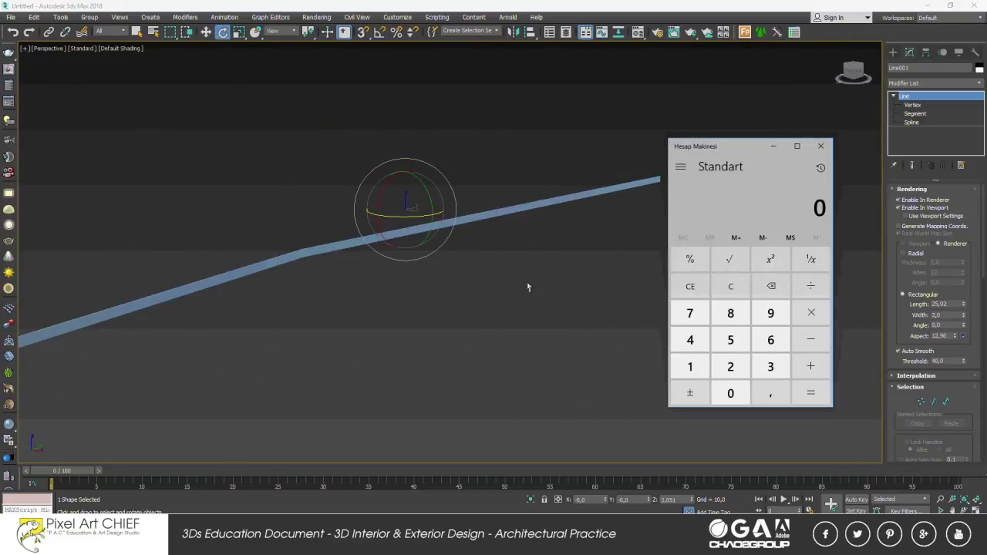
# Set the strip's rectangular profile length to 1750.
pyautogui.click(821, 148)
pyautogui.write('1250')
pyautogui.press('Return')
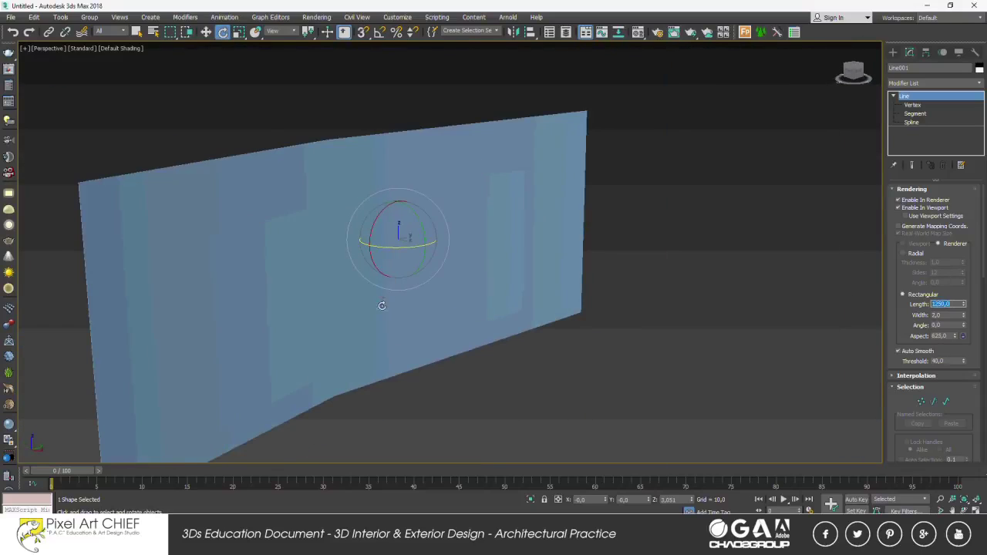
pyautogui.write('750')
pyautogui.press('Return')
# Convert the strip to Editable Poly and raise one side's four vertices.
pyautogui.rightClick(452, 303)
pyautogui.click(597, 425)
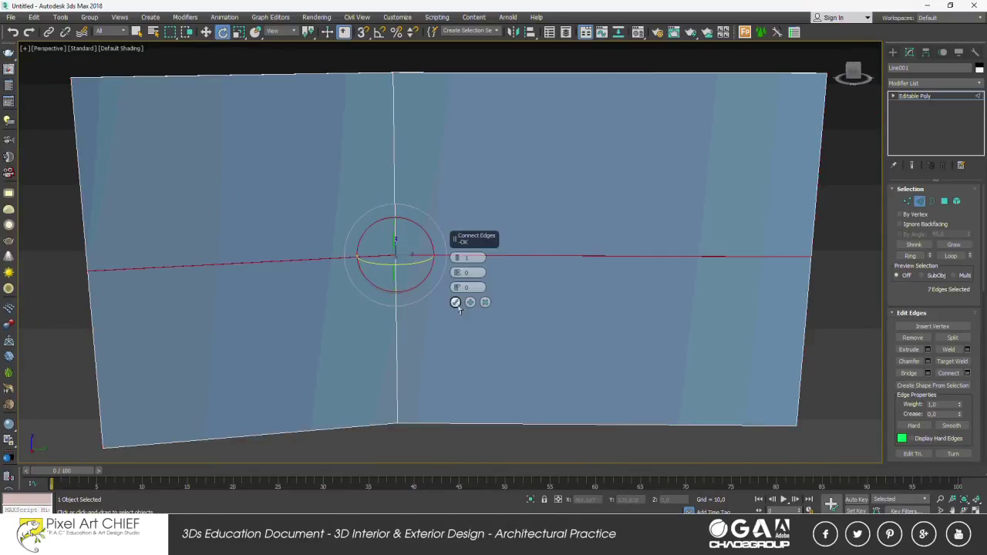
pyautogui.moveTo(75, 418); pyautogui.dragTo(75, 419)
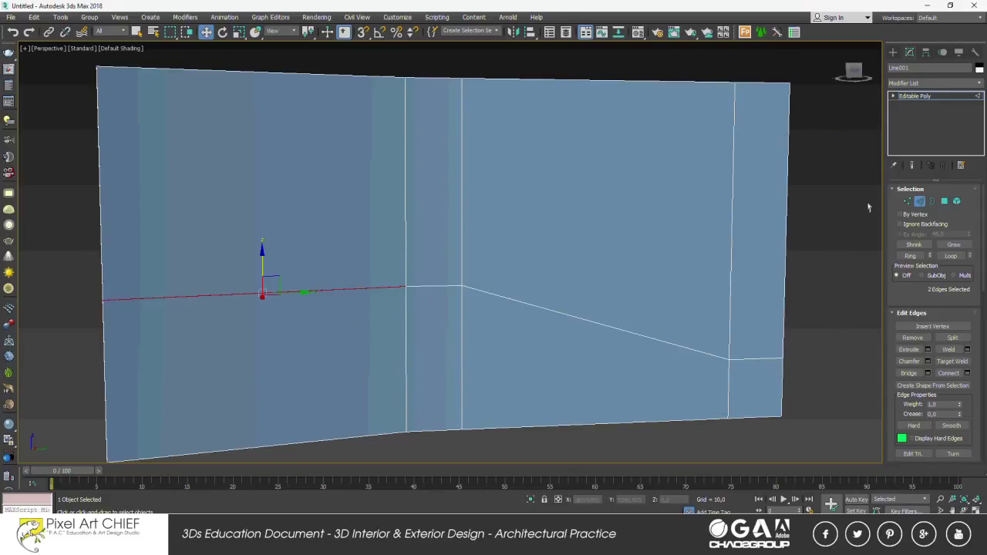
pyautogui.write('416,5')
pyautogui.press('Return')
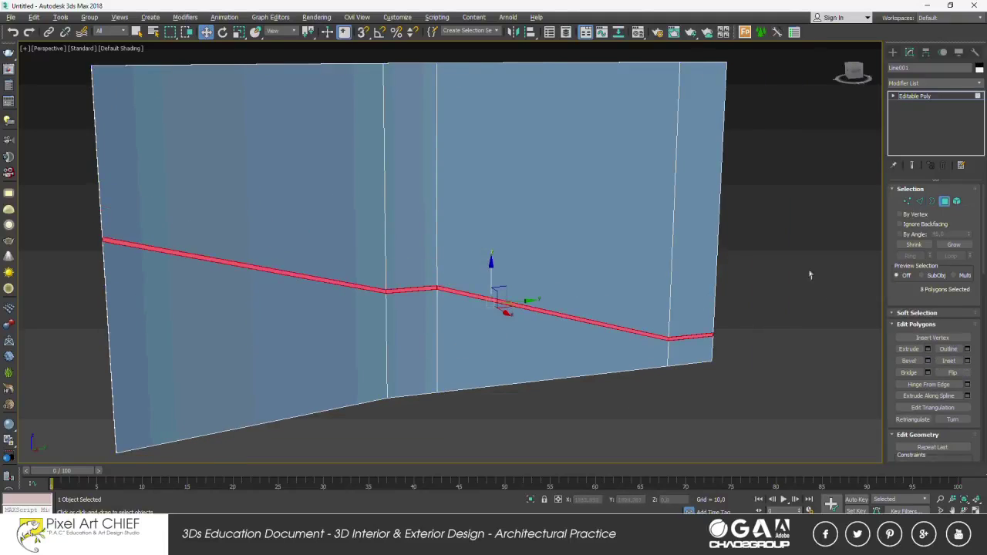
# Extrude the strip polygons 125 units outward to form the ledge.
pyautogui.write('5')
pyautogui.keyDown('alt'); pyautogui.moveTo(573, 269); pyautogui.dragTo(522, 310, button='middle'); pyautogui.keyUp('alt')
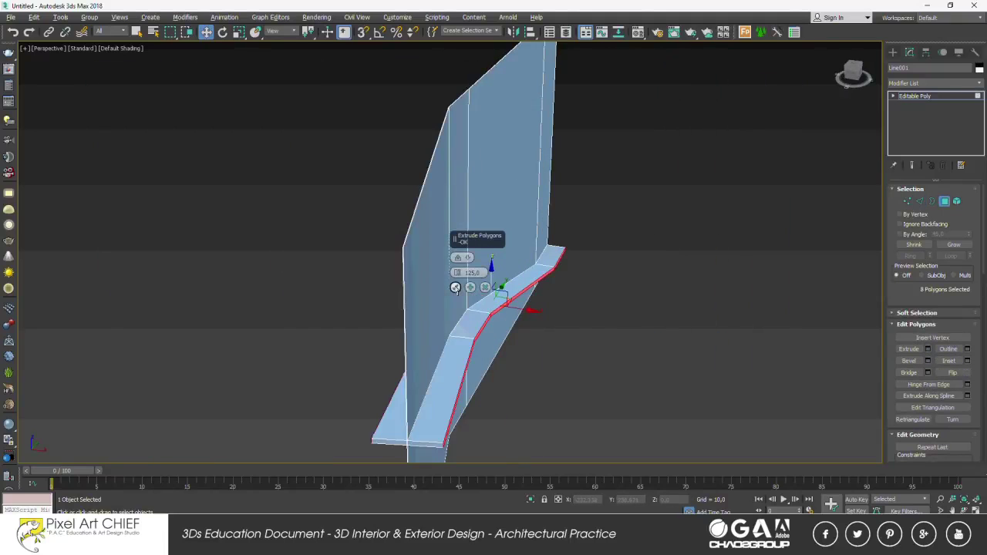
pyautogui.moveTo(455, 288)
pyautogui.keyDown('alt'); pyautogui.mouseDown(button='middle')
pyautogui.moveTo(363, 294)
pyautogui.moveTo(482, 273)
pyautogui.moveTo(386, 221)
pyautogui.mouseUp(button='middle'); pyautogui.keyUp('alt')
pyautogui.click(455, 288)
# Inspect the ledge end's vertices and faces from several orbit angles.
pyautogui.press('1')
pyautogui.moveTo(493, 84); pyautogui.dragTo(540, 131)
pyautogui.moveTo(540, 131)
pyautogui.keyDown('alt'); pyautogui.mouseDown(button='middle')
pyautogui.moveTo(524, 120)
pyautogui.moveTo(419, 199)
pyautogui.moveTo(557, 269)
pyautogui.mouseUp(button='middle'); pyautogui.keyUp('alt')
pyautogui.press('4')
pyautogui.moveTo(481, 267)
pyautogui.keyDown('alt'); pyautogui.mouseDown(button='middle')
pyautogui.moveTo(294, 415)
pyautogui.moveTo(385, 308)
pyautogui.mouseUp(button='middle'); pyautogui.keyUp('alt')
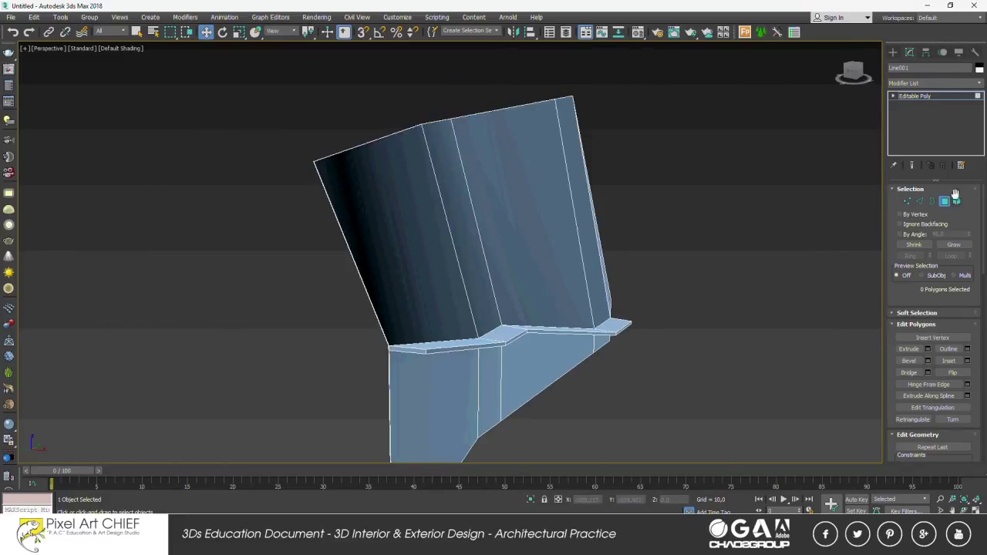
pyautogui.hotkey('ctrl', 'a')
pyautogui.moveTo(717, 144); pyautogui.dragTo(231, 168)
pyautogui.moveTo(231, 168)
pyautogui.keyDown('alt'); pyautogui.mouseDown(button='middle')
pyautogui.moveTo(625, 362)
pyautogui.moveTo(386, 277)
pyautogui.moveTo(494, 93)
pyautogui.moveTo(334, 368)
pyautogui.mouseUp(button='middle'); pyautogui.keyUp('alt')
# Place a physical camera in the scene facing the ledge.
pyautogui.press('4')
pyautogui.click(925, 51)
pyautogui.click(898, 53)
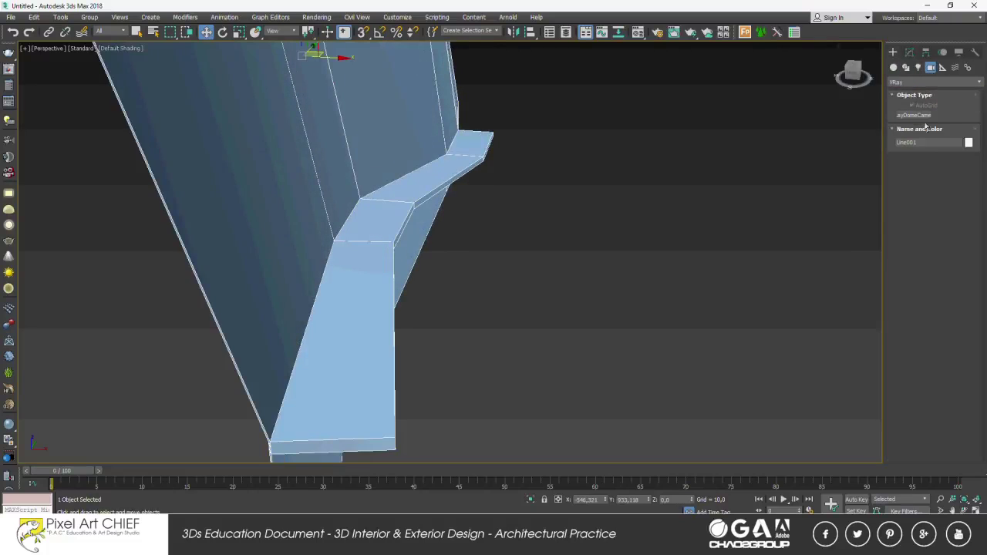
pyautogui.click(913, 114)
pyautogui.click(331, 330)
# Look through the camera, set its focal length to 20 mm and walk it along the stairs.
pyautogui.press('c')
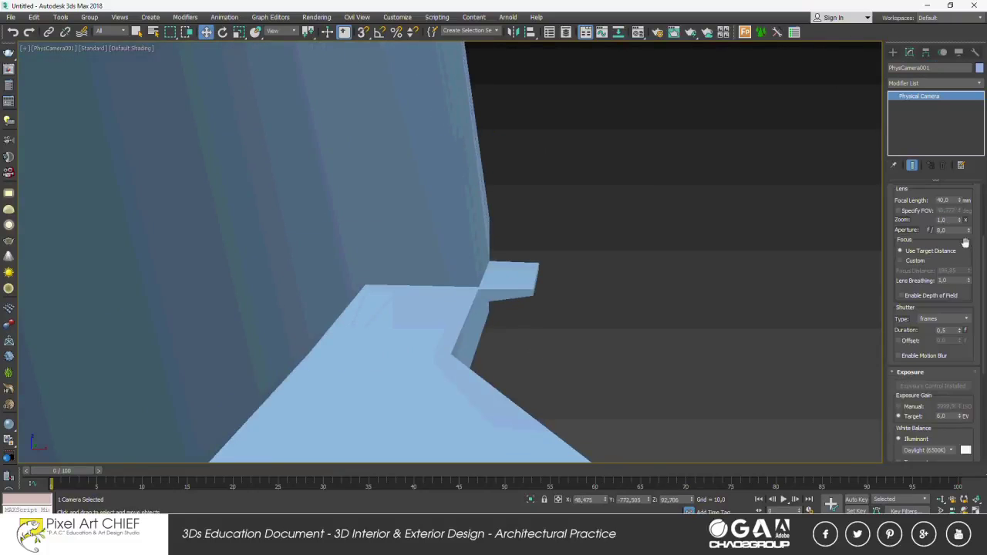
pyautogui.write('20')
pyautogui.press('Return')
pyautogui.click(953, 489)
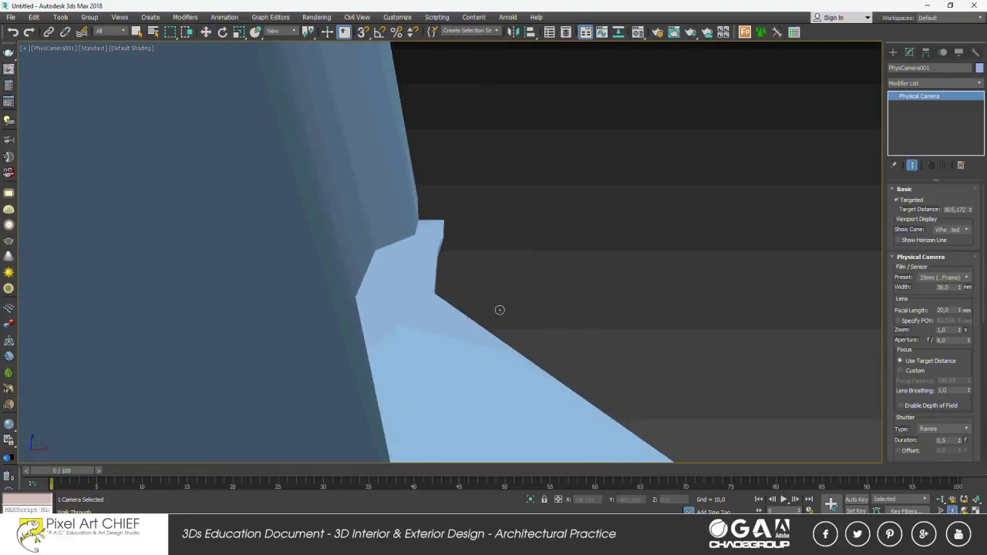
pyautogui.moveTo(540, 317); pyautogui.dragTo(413, 275)
# Back in Perspective, select the ledge's top strip polygon at polygon level.
pyautogui.press('p')
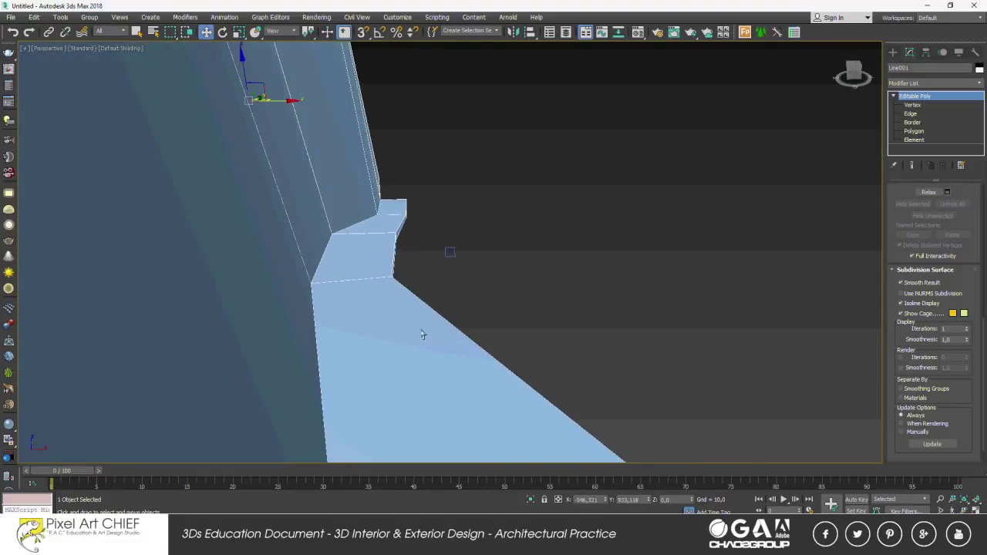
pyautogui.keyDown('alt'); pyautogui.moveTo(413, 275); pyautogui.dragTo(443, 280, button='middle'); pyautogui.keyUp('alt')
pyautogui.rightClick(442, 280)
pyautogui.click(514, 379)
pyautogui.press('4')
pyautogui.click(657, 226)
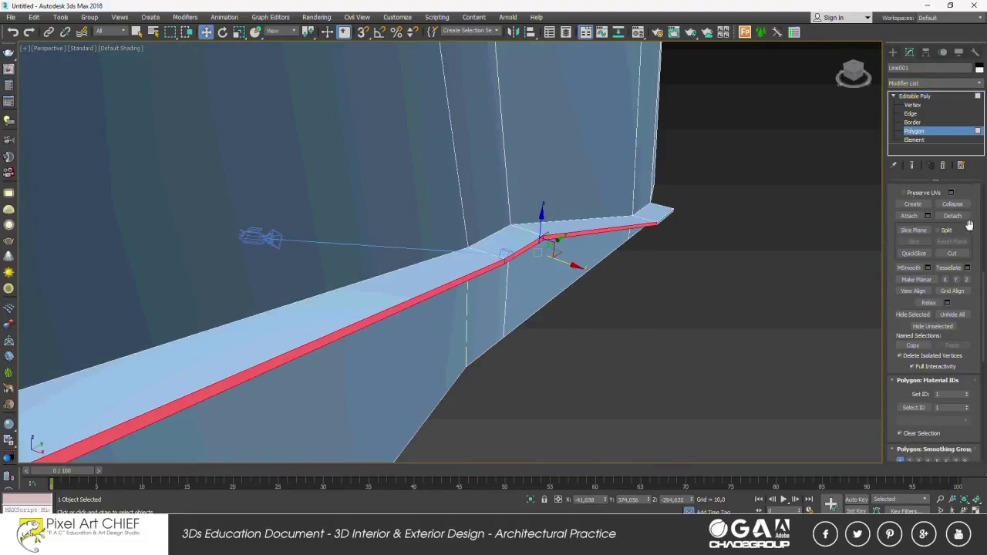
# Extrude the selected strip 500 units and add more strip polygons to the selection.
pyautogui.scroll(3, 969, 225)
pyautogui.write('500')
pyautogui.press('Return')
pyautogui.keyDown('ctrl'); pyautogui.click(505, 246); pyautogui.keyUp('ctrl')
pyautogui.moveTo(505, 246)
pyautogui.keyDown('alt'); pyautogui.mouseDown(button='middle')
pyautogui.moveTo(165, 220)
pyautogui.moveTo(319, 198)
pyautogui.moveTo(619, 215)
pyautogui.moveTo(717, 203)
pyautogui.mouseUp(button='middle'); pyautogui.keyUp('alt')
pyautogui.keyDown('ctrl'); pyautogui.click(717, 202); pyautogui.keyUp('ctrl')
pyautogui.moveTo(452, 286)
pyautogui.keyDown('alt'); pyautogui.mouseDown(button='middle')
pyautogui.moveTo(474, 99)
pyautogui.moveTo(414, 209)
pyautogui.moveTo(655, 163)
pyautogui.moveTo(527, 326)
pyautogui.moveTo(457, 260)
pyautogui.mouseUp(button='middle'); pyautogui.keyUp('alt')
# Split the railing strip with connected and chamfered edges.
pyautogui.press('2')
pyautogui.hotkey('ctrl', 'shift', 'e')
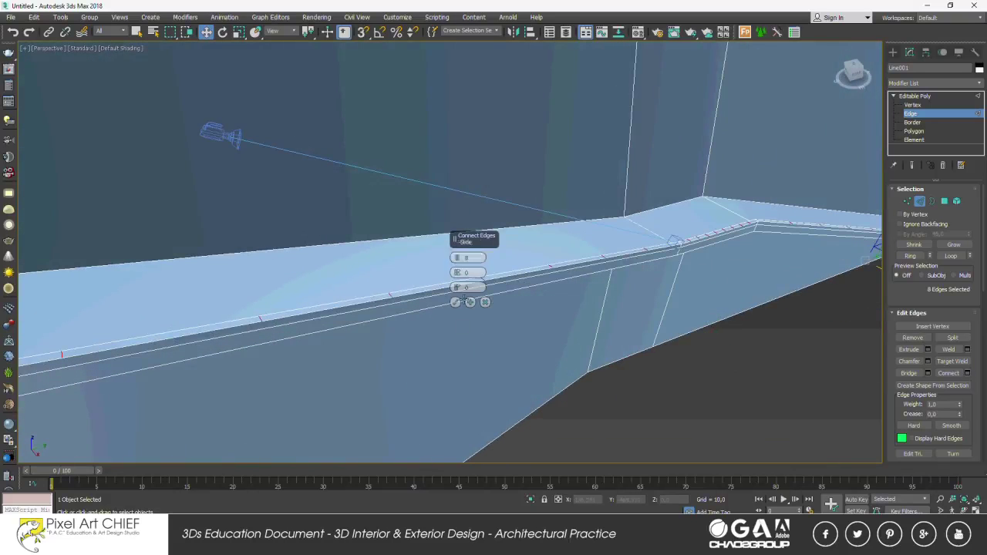
pyautogui.click(456, 348)
pyautogui.moveTo(456, 347)
pyautogui.keyDown('alt'); pyautogui.mouseDown(button='middle')
pyautogui.moveTo(393, 324)
pyautogui.moveTo(308, 254)
pyautogui.moveTo(401, 278)
pyautogui.mouseUp(button='middle'); pyautogui.keyUp('alt')
pyautogui.scroll(5, 490, 245)
pyautogui.click(455, 301)
# Select the post faces along the railing strip.
pyautogui.press('4')
pyautogui.click(714, 252)
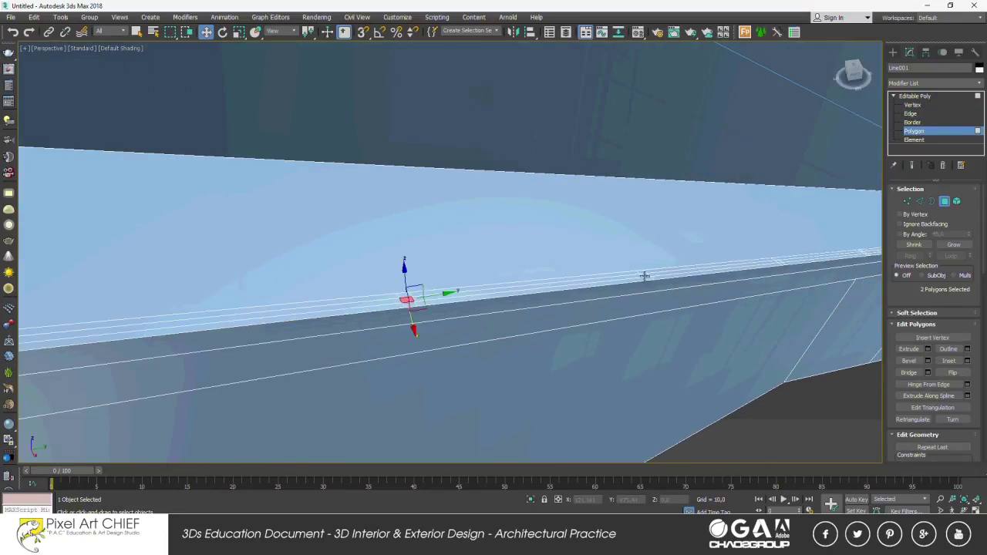
pyautogui.moveTo(714, 252)
pyautogui.keyDown('alt'); pyautogui.mouseDown(button='middle')
pyautogui.moveTo(462, 267)
pyautogui.moveTo(543, 273)
pyautogui.mouseUp(button='middle'); pyautogui.keyUp('alt')
pyautogui.keyDown('ctrl'); pyautogui.click(543, 273); pyautogui.keyUp('ctrl')
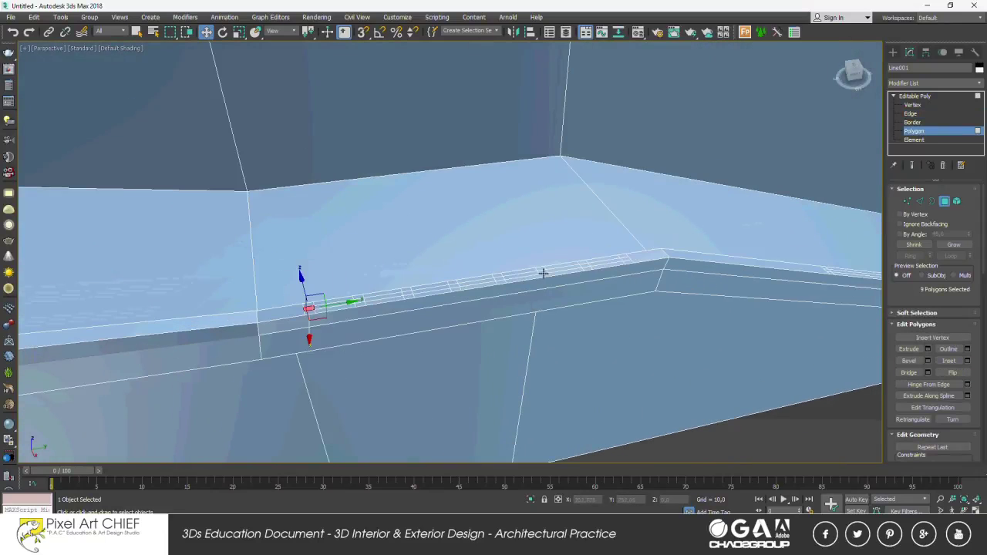
pyautogui.moveTo(455, 286)
pyautogui.keyDown('alt'); pyautogui.mouseDown(button='middle')
pyautogui.moveTo(619, 293)
pyautogui.moveTo(370, 267)
pyautogui.moveTo(723, 300)
pyautogui.moveTo(578, 283)
pyautogui.moveTo(641, 353)
pyautogui.moveTo(481, 198)
pyautogui.moveTo(478, 275)
pyautogui.moveTo(454, 214)
pyautogui.mouseUp(button='middle'); pyautogui.keyUp('alt')
pyautogui.keyDown('ctrl'); pyautogui.click(723, 300); pyautogui.keyUp('ctrl')
pyautogui.keyDown('ctrl'); pyautogui.click(478, 275); pyautogui.keyUp('ctrl')
pyautogui.scroll(-5, 478, 275)
pyautogui.scroll(5, 463, 247)
pyautogui.keyDown('ctrl'); pyautogui.click(455, 214); pyautogui.keyUp('ctrl')
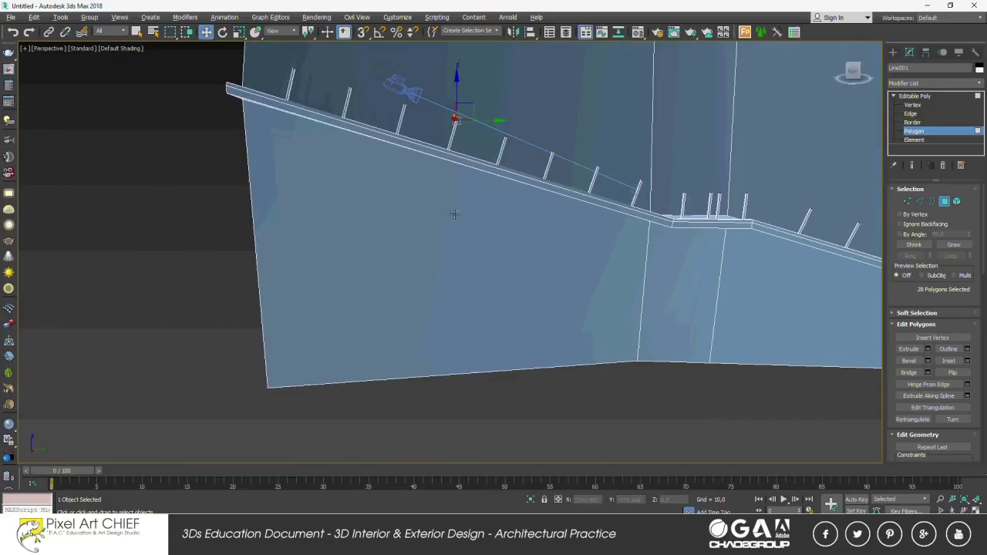
# Remove unwanted faces and gather the remaining post faces into the selection.
pyautogui.moveTo(482, 117)
pyautogui.keyDown('alt'); pyautogui.mouseDown(button='middle')
pyautogui.moveTo(595, 253)
pyautogui.moveTo(335, 227)
pyautogui.moveTo(485, 221)
pyautogui.moveTo(670, 301)
pyautogui.moveTo(635, 331)
pyautogui.moveTo(144, 286)
pyautogui.moveTo(595, 282)
pyautogui.moveTo(420, 278)
pyautogui.moveTo(463, 231)
pyautogui.moveTo(502, 247)
pyautogui.moveTo(386, 270)
pyautogui.mouseUp(button='middle'); pyautogui.keyUp('alt')
pyautogui.keyDown('alt'); pyautogui.click(670, 301); pyautogui.keyUp('alt')
pyautogui.keyDown('alt'); pyautogui.click(419, 279); pyautogui.keyUp('alt')
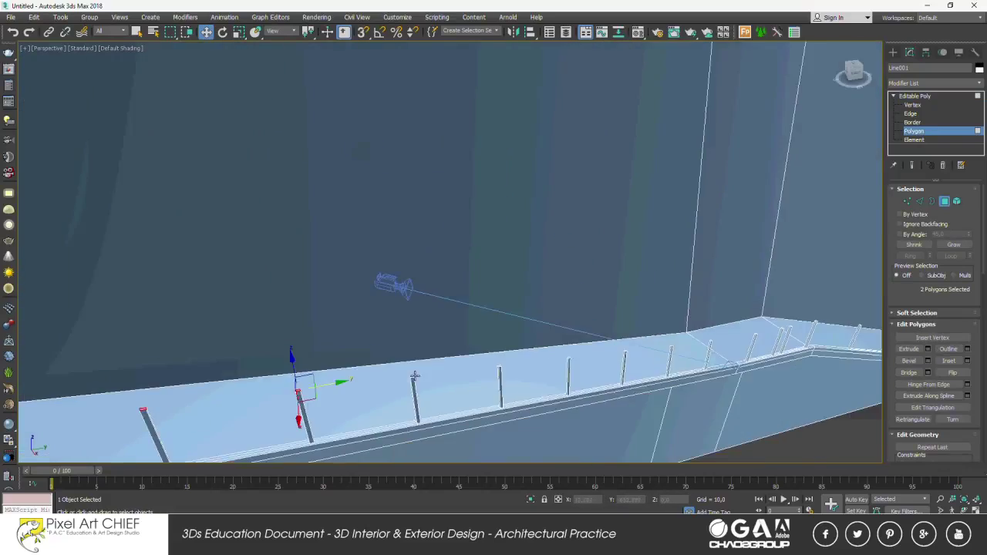
pyautogui.keyDown('alt'); pyautogui.moveTo(276, 249); pyautogui.dragTo(494, 306); pyautogui.keyUp('alt')
pyautogui.keyDown('alt'); pyautogui.moveTo(493, 306); pyautogui.dragTo(110, 375, button='middle'); pyautogui.keyUp('alt')
pyautogui.moveTo(111, 375); pyautogui.dragTo(255, 334)
pyautogui.keyDown('alt'); pyautogui.moveTo(255, 334); pyautogui.dragTo(216, 246, button='middle'); pyautogui.keyUp('alt')
pyautogui.moveTo(216, 246); pyautogui.dragTo(342, 320)
pyautogui.moveTo(341, 320)
pyautogui.keyDown('alt'); pyautogui.mouseDown(button='middle')
pyautogui.moveTo(418, 319)
pyautogui.moveTo(484, 287)
pyautogui.moveTo(471, 281)
pyautogui.moveTo(484, 287)
pyautogui.mouseUp(button='middle'); pyautogui.keyUp('alt')
# Extrude the selected post faces upward into railing posts.
pyautogui.hotkey('shift', 'e')
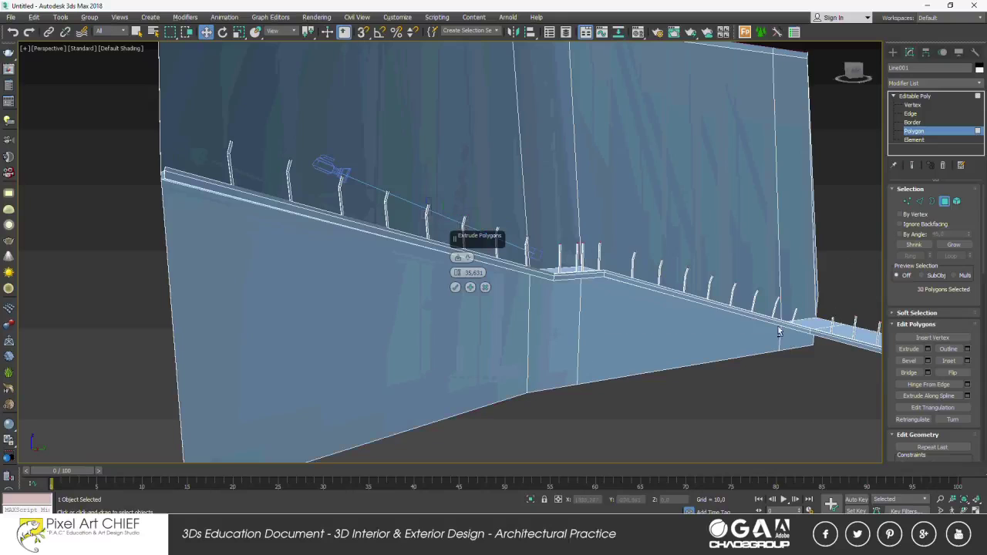
pyautogui.press('Return')
pyautogui.scroll(5, 441, 287)
pyautogui.keyDown('alt'); pyautogui.moveTo(626, 359); pyautogui.dragTo(590, 272, button='middle'); pyautogui.keyUp('alt')
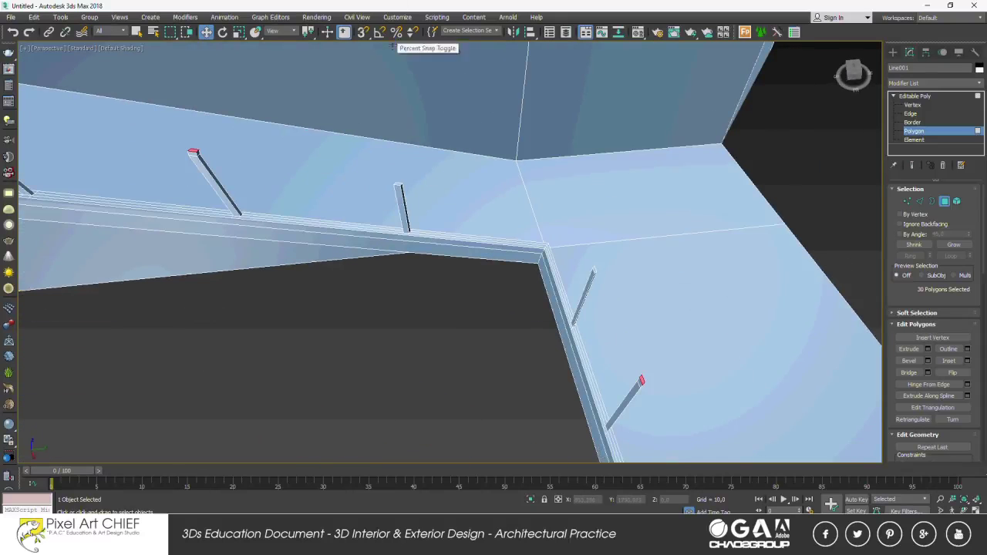
pyautogui.moveTo(370, 232)
pyautogui.keyDown('alt'); pyautogui.mouseDown(button='middle')
pyautogui.moveTo(399, 220)
pyautogui.moveTo(242, 220)
pyautogui.moveTo(335, 250)
pyautogui.mouseUp(button='middle'); pyautogui.keyUp('alt')
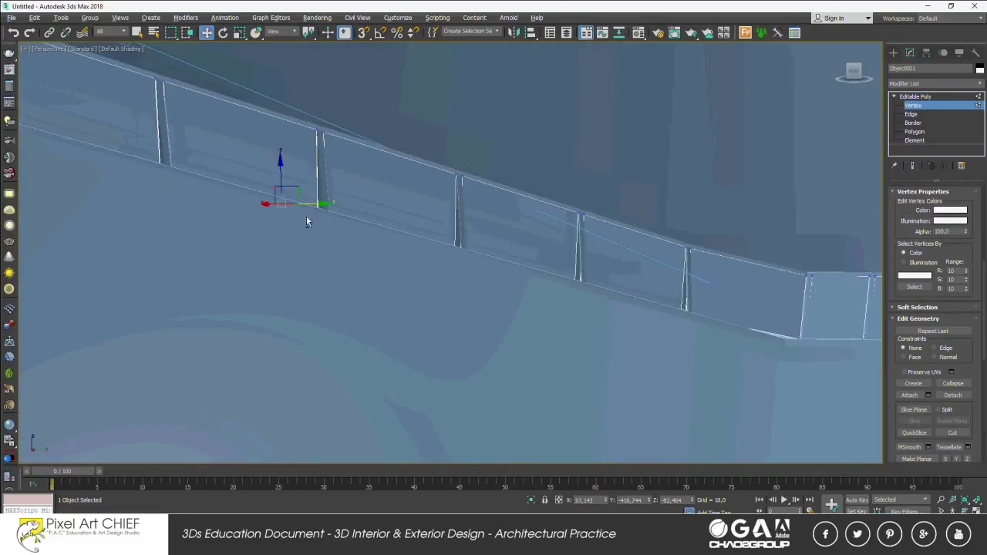
# Select the vertices at the railing base and adjust them to fit the glass panels.
pyautogui.moveTo(417, 231); pyautogui.dragTo(449, 295)
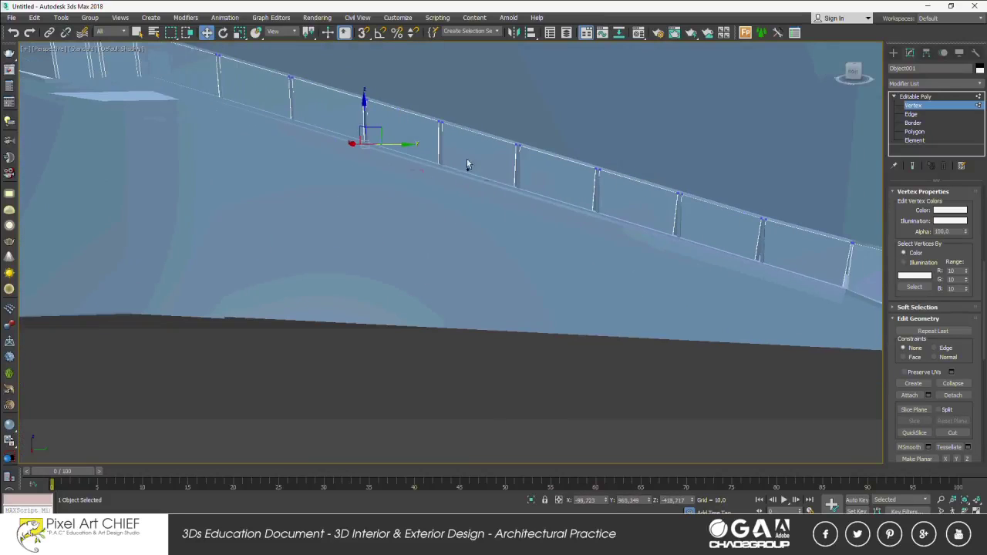
pyautogui.scroll(3, 629, 206)
pyautogui.scroll(2, 586, 185)
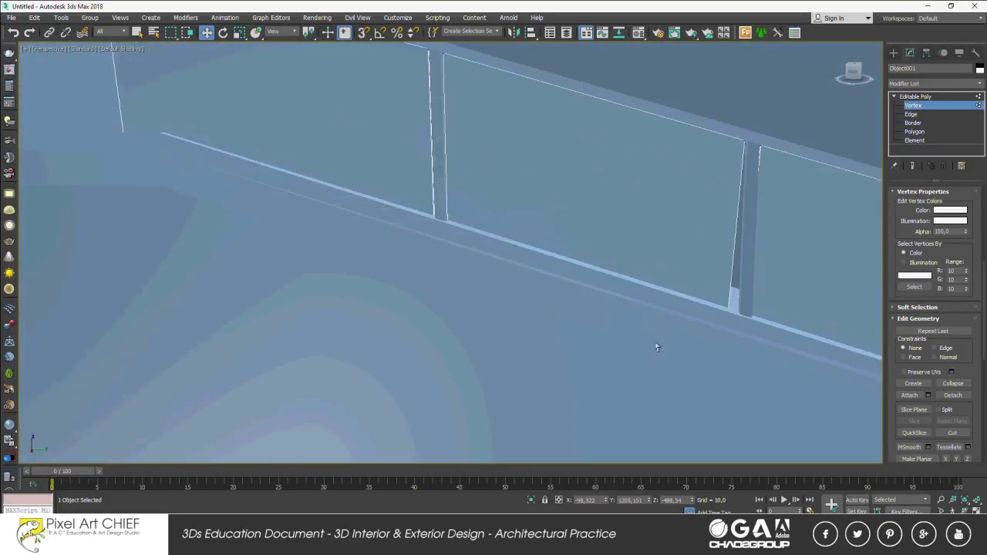
pyautogui.scroll(3, 564, 173)
pyautogui.keyDown('alt'); pyautogui.moveTo(563, 173); pyautogui.dragTo(426, 279, button='middle'); pyautogui.keyUp('alt')
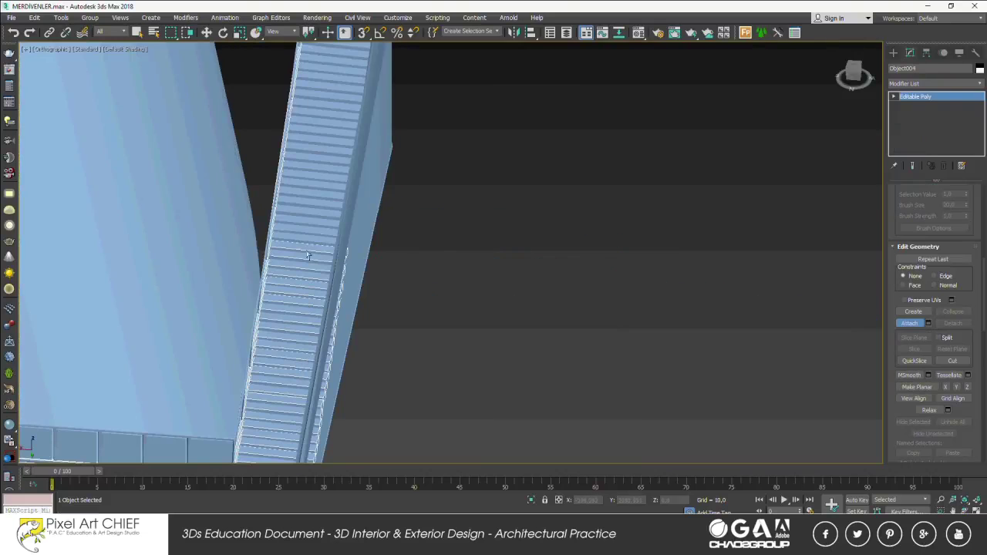
# Check the camera view, then orbit a free Perspective view down the whole stair run.
pyautogui.keyDown('alt'); pyautogui.moveTo(307, 256); pyautogui.dragTo(322, 345, button='middle'); pyautogui.keyUp('alt')
pyautogui.moveTo(333, 219)
pyautogui.keyDown('alt'); pyautogui.mouseDown(button='middle')
pyautogui.moveTo(269, 194)
pyautogui.moveTo(271, 149)
pyautogui.moveTo(311, 180)
pyautogui.moveTo(284, 296)
pyautogui.mouseUp(button='middle'); pyautogui.keyUp('alt')
pyautogui.keyDown('alt'); pyautogui.moveTo(295, 164); pyautogui.dragTo(347, 231, button='middle'); pyautogui.keyUp('alt')
pyautogui.press('c')
pyautogui.scroll(5, 944, 211)
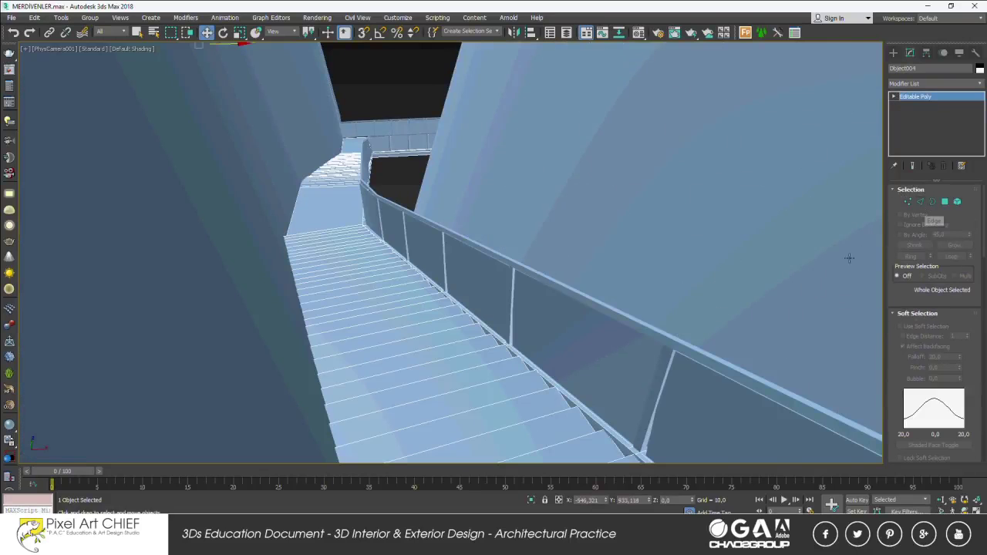
pyautogui.press('p')
pyautogui.keyDown('alt'); pyautogui.moveTo(481, 223); pyautogui.dragTo(395, 371, button='middle'); pyautogui.keyUp('alt')
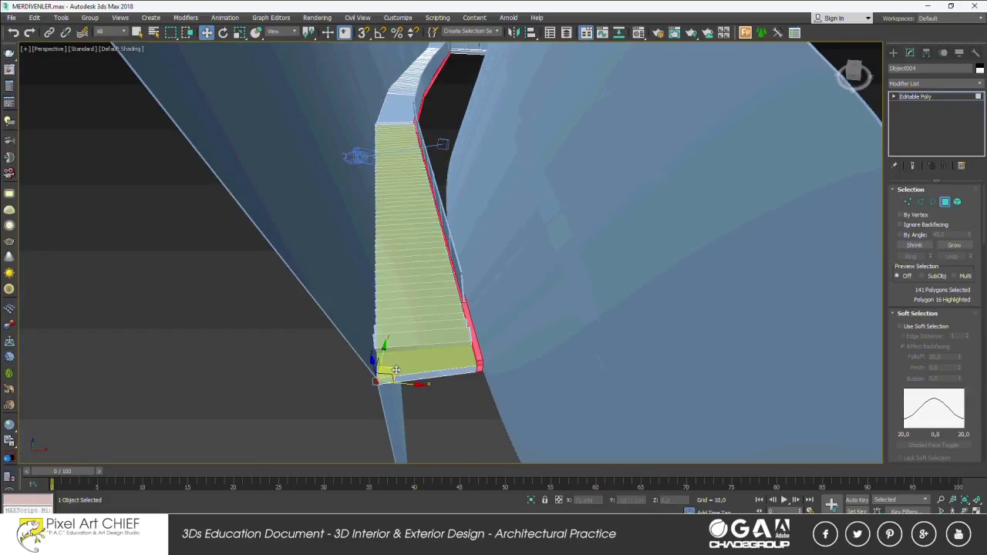
pyautogui.keyDown('alt'); pyautogui.moveTo(317, 233); pyautogui.dragTo(260, 270, button='middle'); pyautogui.keyUp('alt')
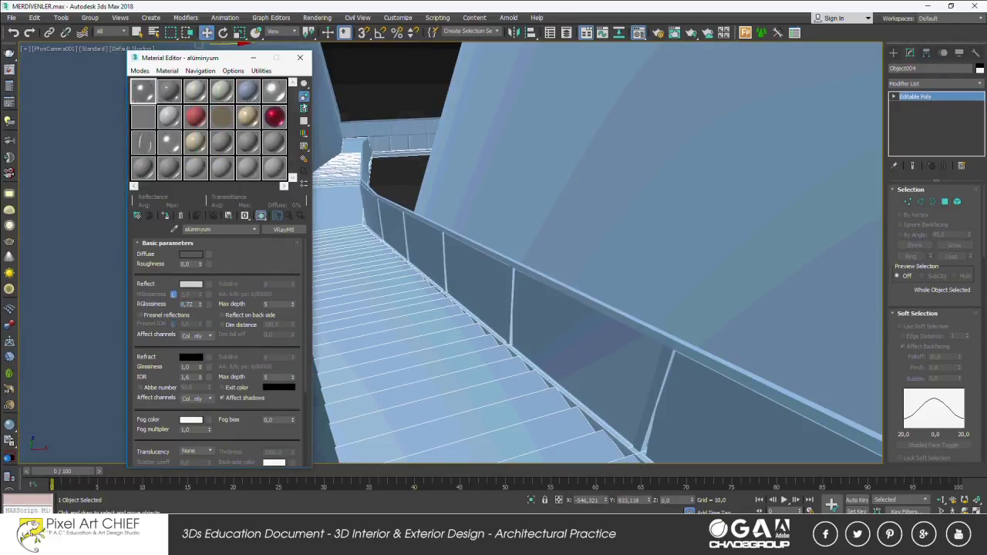
# Drag a concrete texture image from the folder into the BRUT material.
pyautogui.scroll(-5, 267, 417)
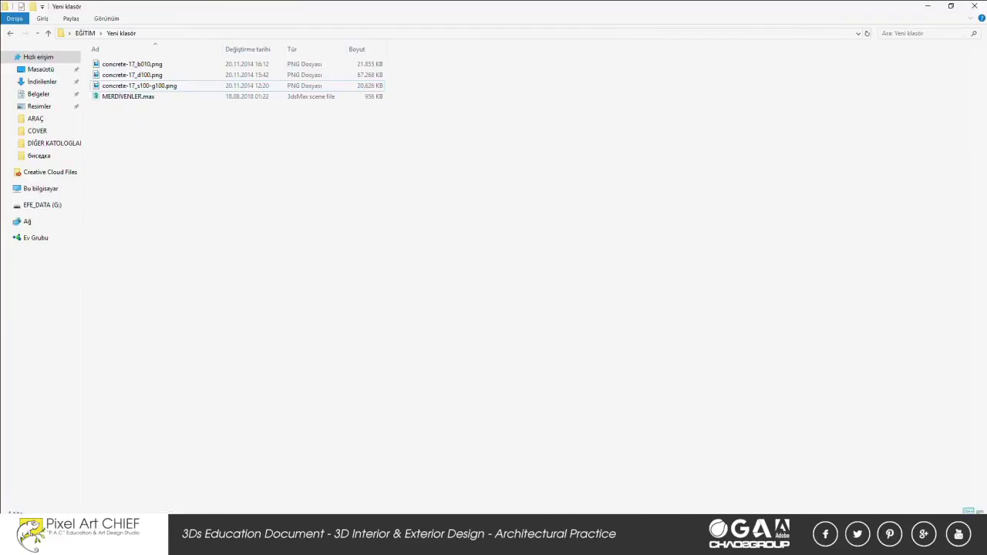
pyautogui.moveTo(135, 69); pyautogui.dragTo(317, 308)
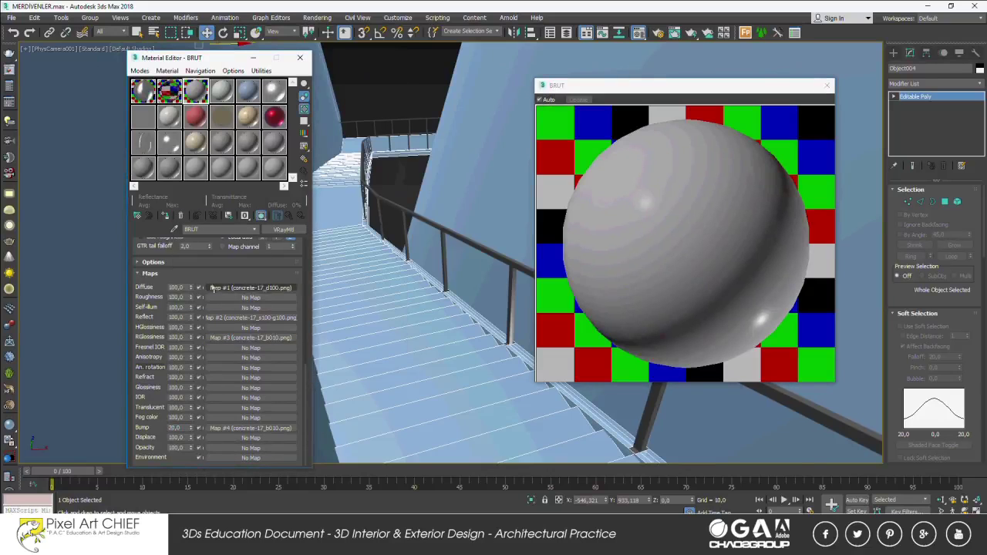
pyautogui.scroll(5, 210, 263)
pyautogui.scroll(5, 210, 263)
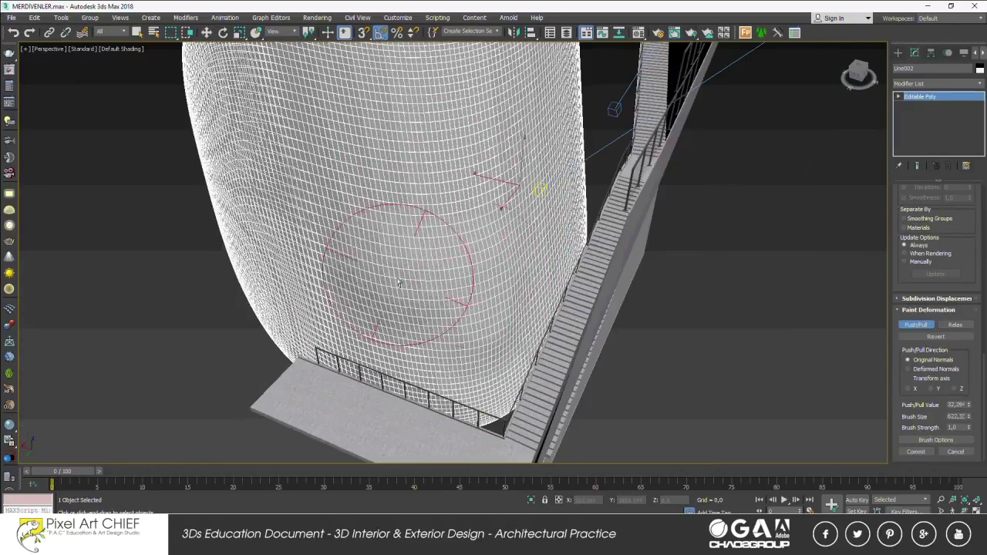
# Orbit around the curved mesh wall, then return to the stair camera view.
pyautogui.keyDown('alt'); pyautogui.moveTo(386, 275); pyautogui.dragTo(467, 302, button='middle'); pyautogui.keyUp('alt')
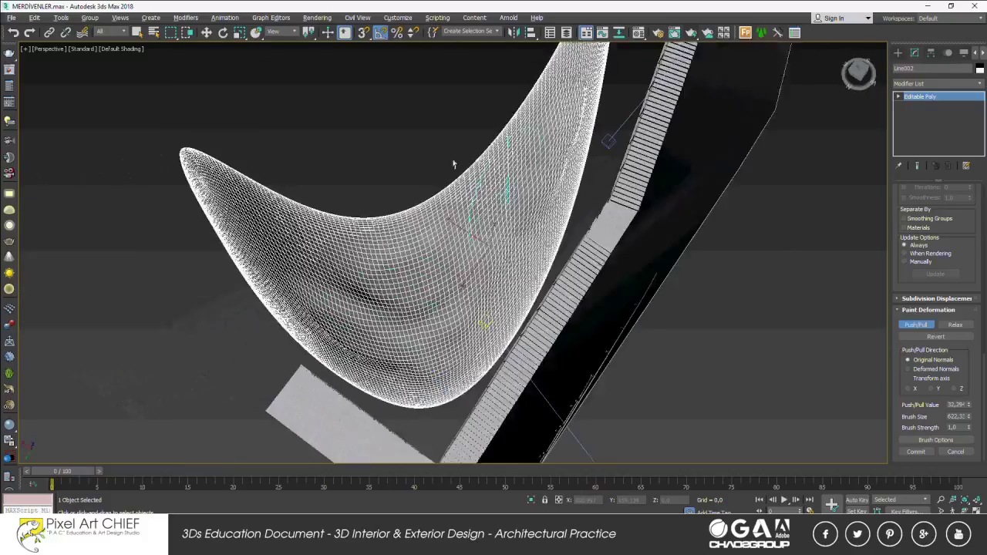
pyautogui.press('c')
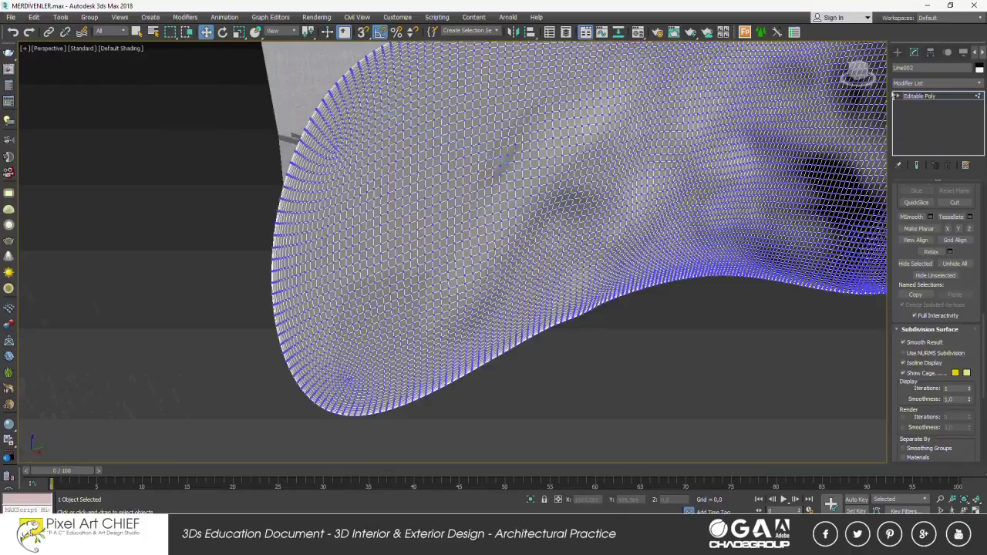
pyautogui.scroll(5, 937, 324)
pyautogui.scroll(3, 918, 179)
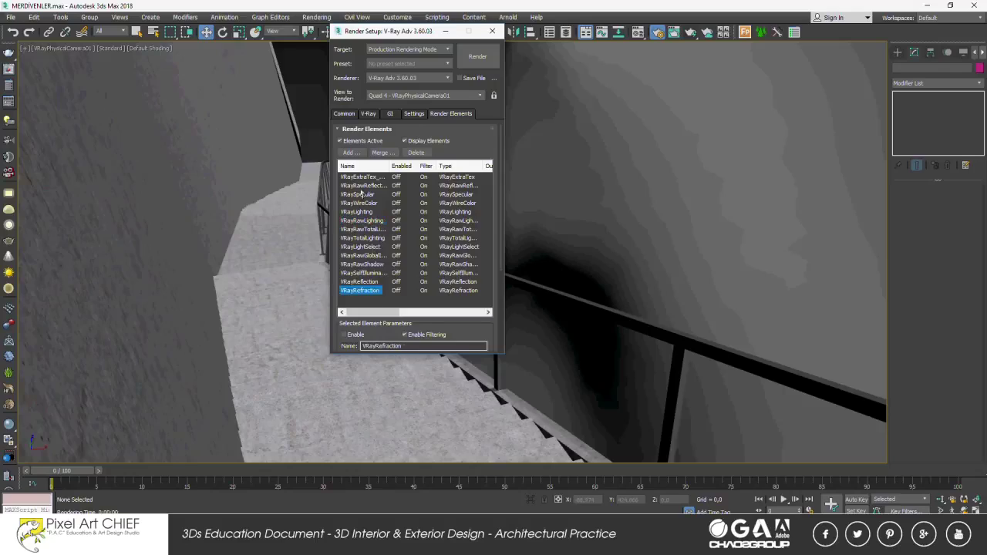
# Add a render element such as VRayZDepth to the Render Elements list.
pyautogui.click(348, 152)
pyautogui.click(363, 197)
pyautogui.scroll(-5, 393, 209)
pyautogui.scroll(-5, 394, 208)
pyautogui.click(441, 283)
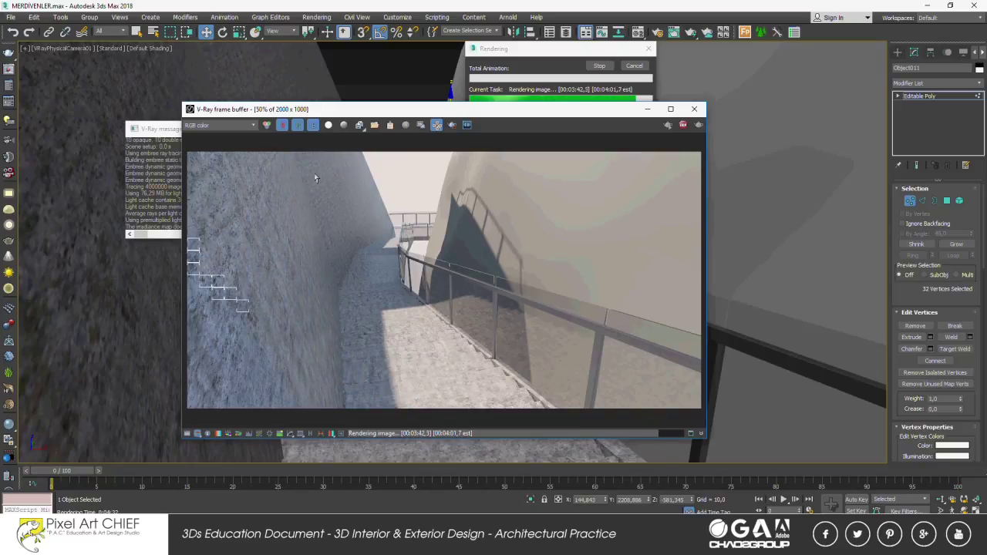
# Once the stair render finishes, show the VRayZDepth channel in the V-Ray frame buffer.
pyautogui.rightClick(193, 205)
pyautogui.click(220, 125)
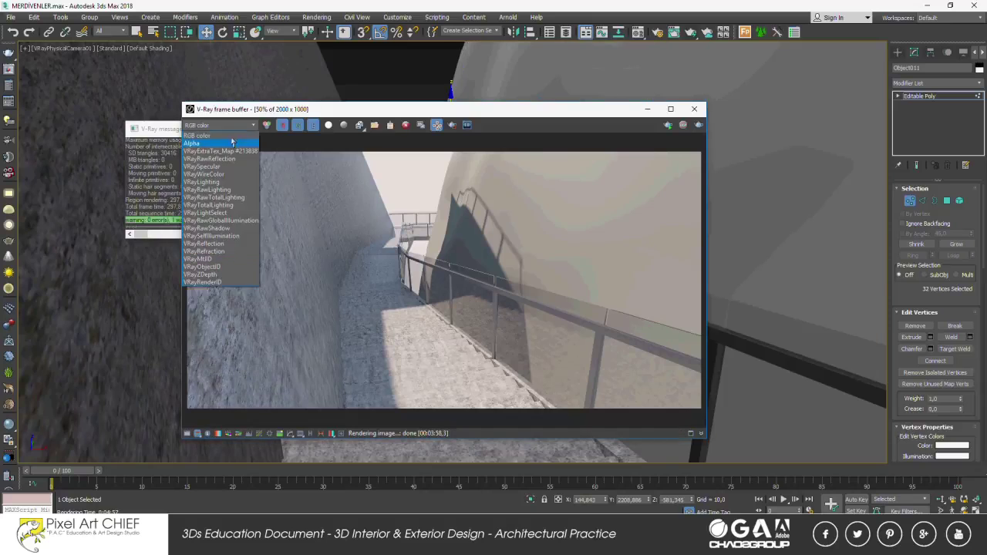
pyautogui.click(236, 213)
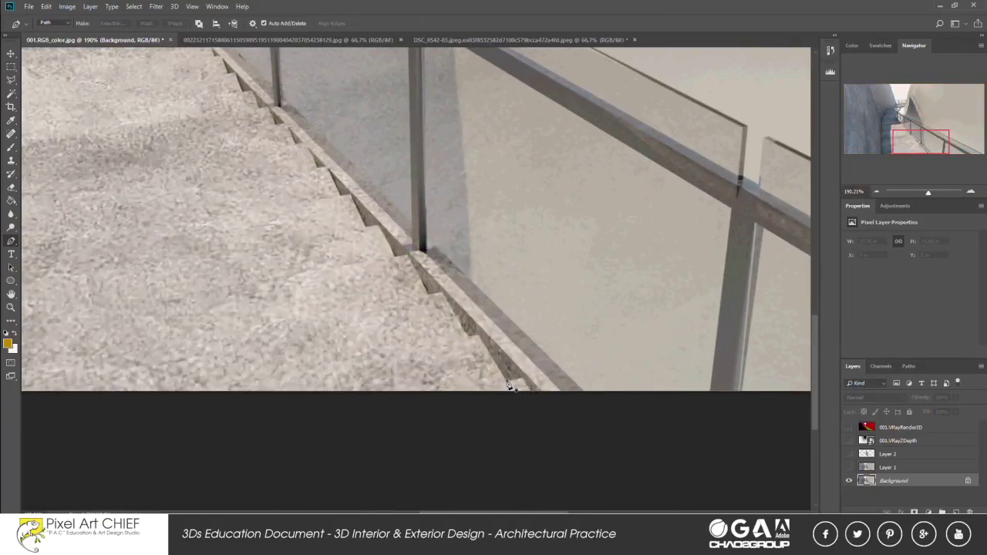
# Outline the first stair treads with the Polygonal Lasso.
pyautogui.press('l')
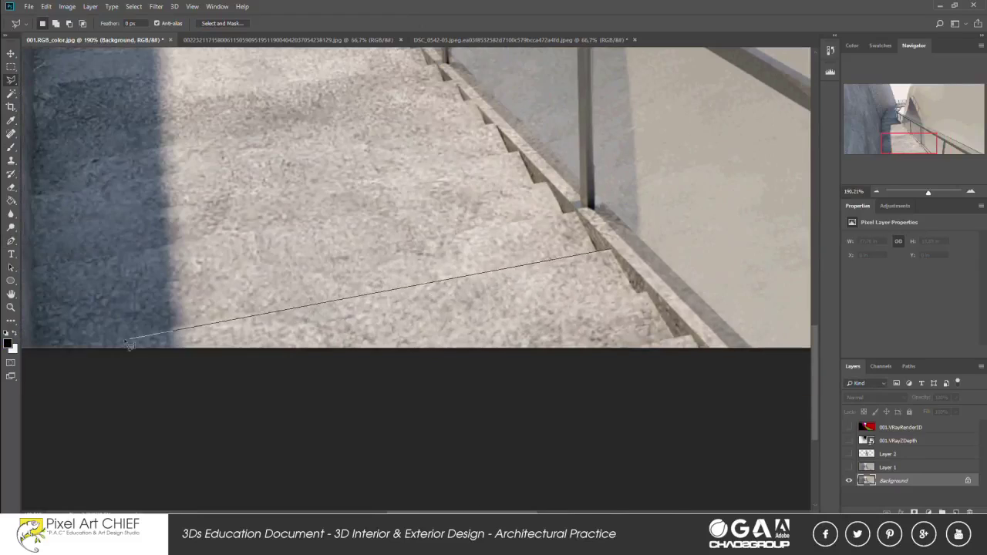
pyautogui.click(37, 351)
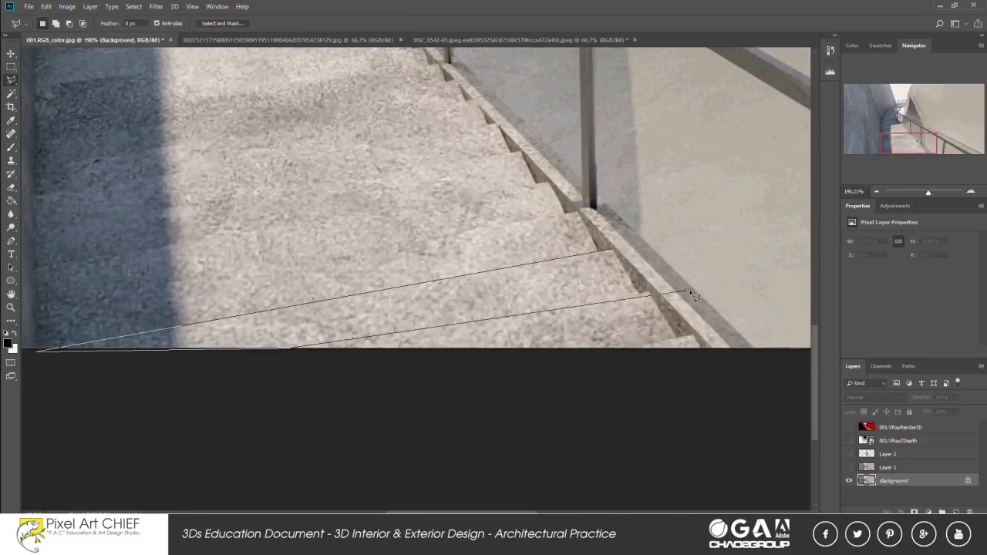
pyautogui.hotkey('ctrl', 'd')
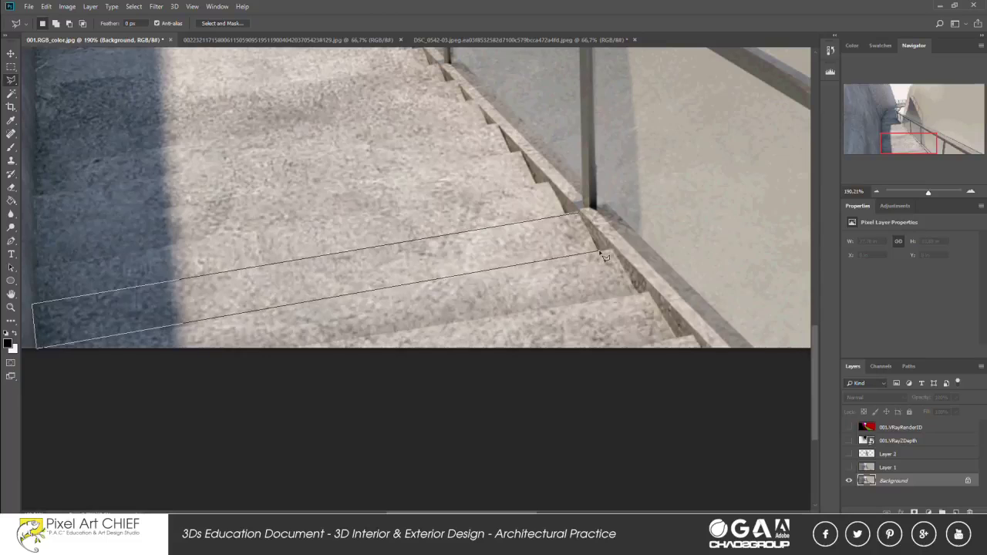
pyautogui.moveTo(549, 227); pyautogui.dragTo(692, 262)
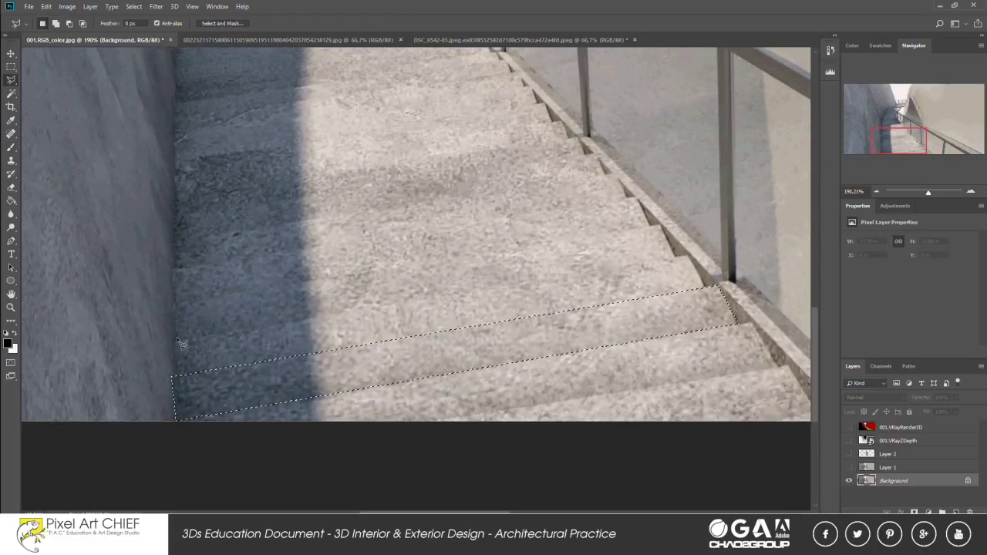
pyautogui.click(678, 255)
pyautogui.click(177, 342)
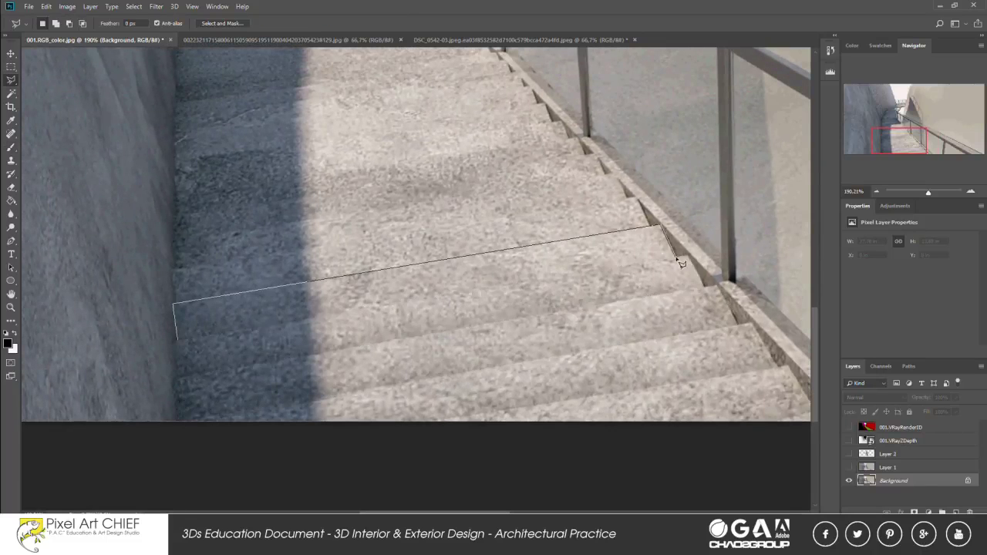
pyautogui.click(176, 301)
pyautogui.click(173, 270)
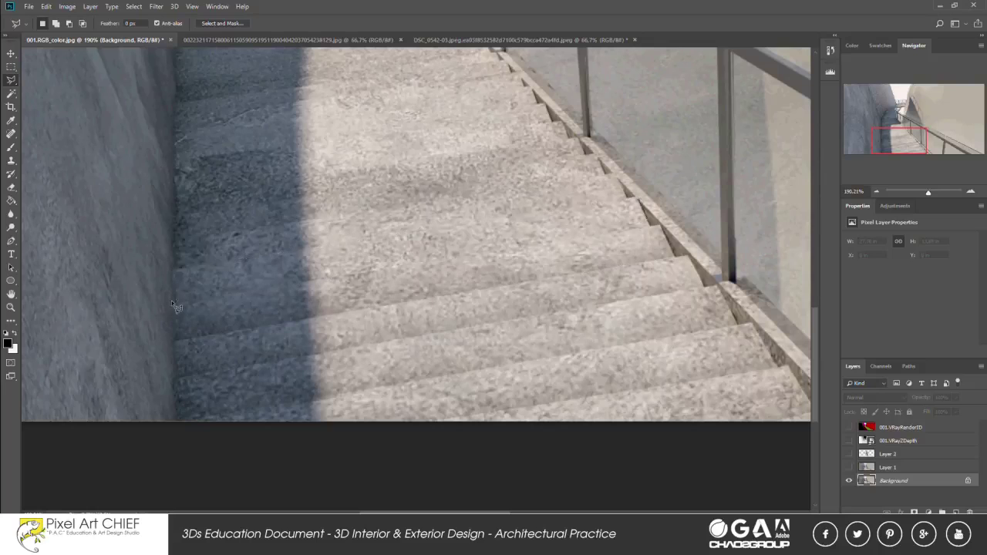
pyautogui.doubleClick(175, 244)
# Outline the next stair treads as polygon selections.
pyautogui.moveTo(191, 250); pyautogui.dragTo(244, 361)
pyautogui.doubleClick(655, 283)
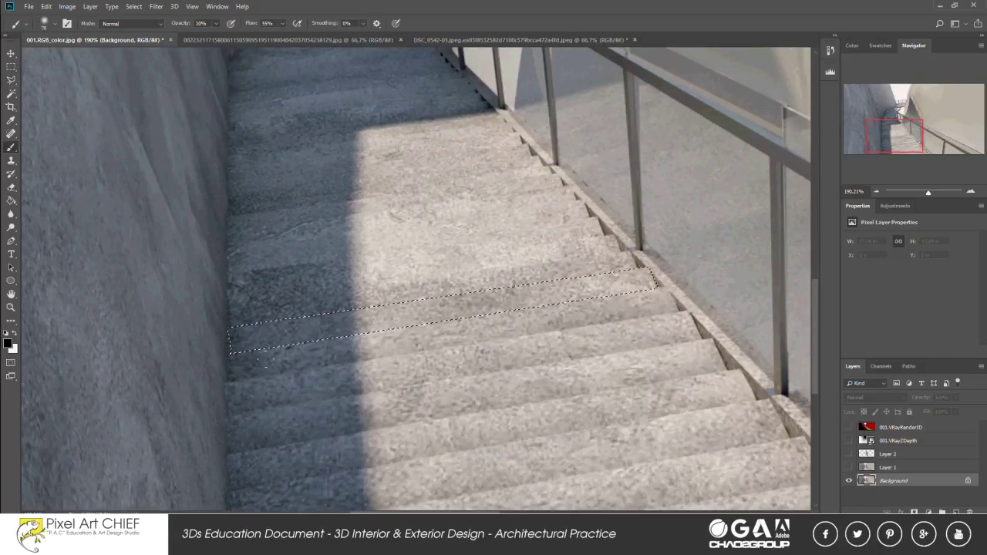
pyautogui.click(216, 318)
pyautogui.click(227, 328)
pyautogui.click(221, 322)
pyautogui.click(231, 312)
pyautogui.click(238, 287)
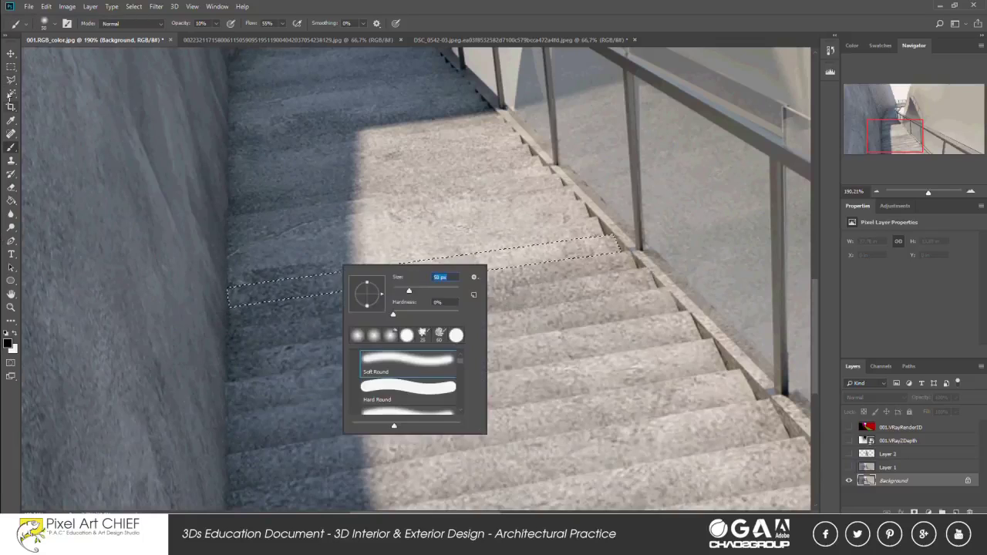
pyautogui.click(232, 295)
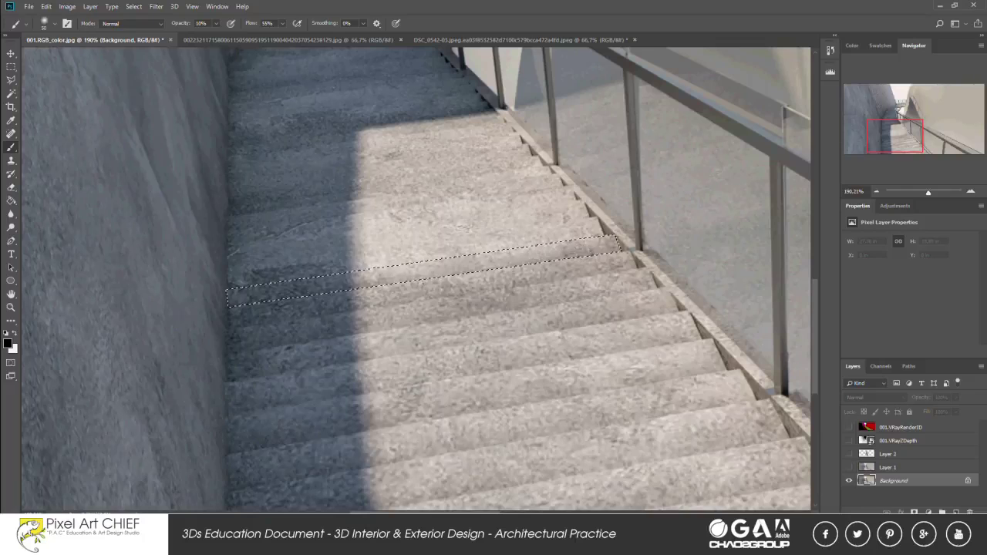
pyautogui.click(230, 287)
pyautogui.click(229, 269)
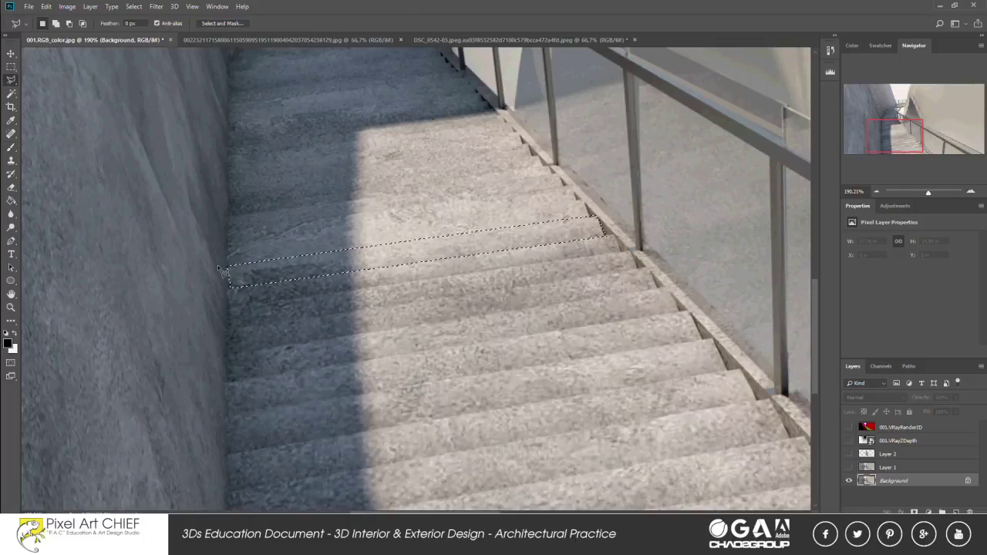
# Paint the selected tread with the brush, then start outlining the next tread.
pyautogui.press('Escape')
pyautogui.press('b')
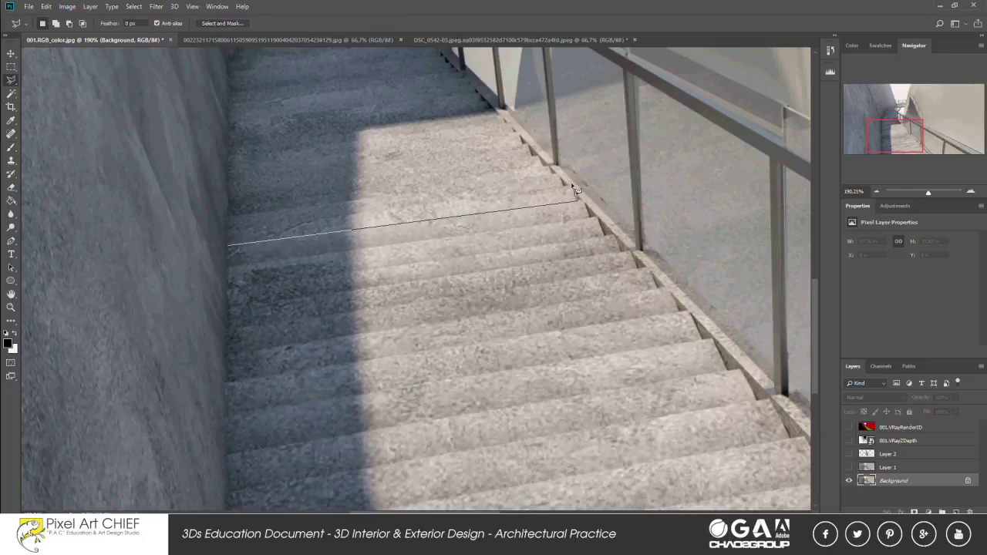
pyautogui.press('l')
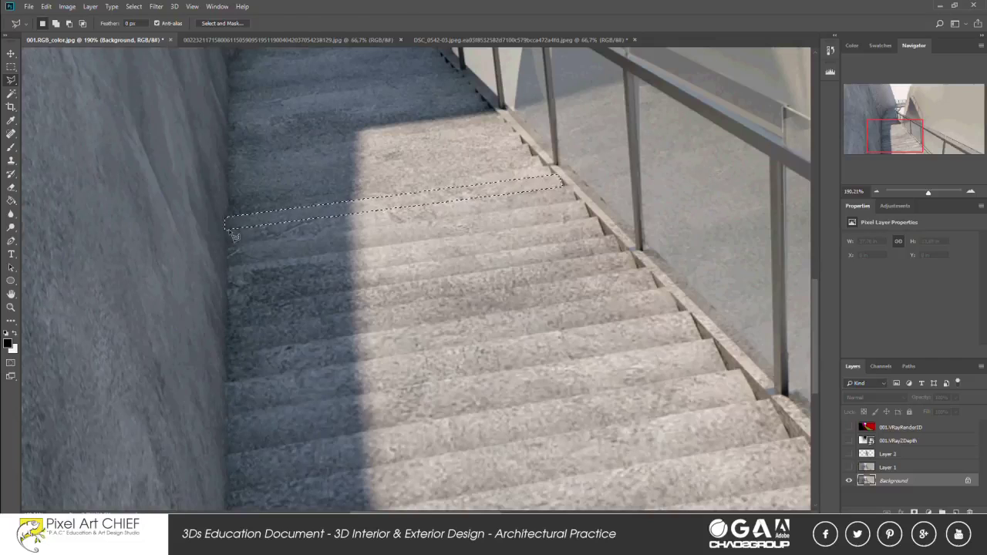
pyautogui.click(555, 176)
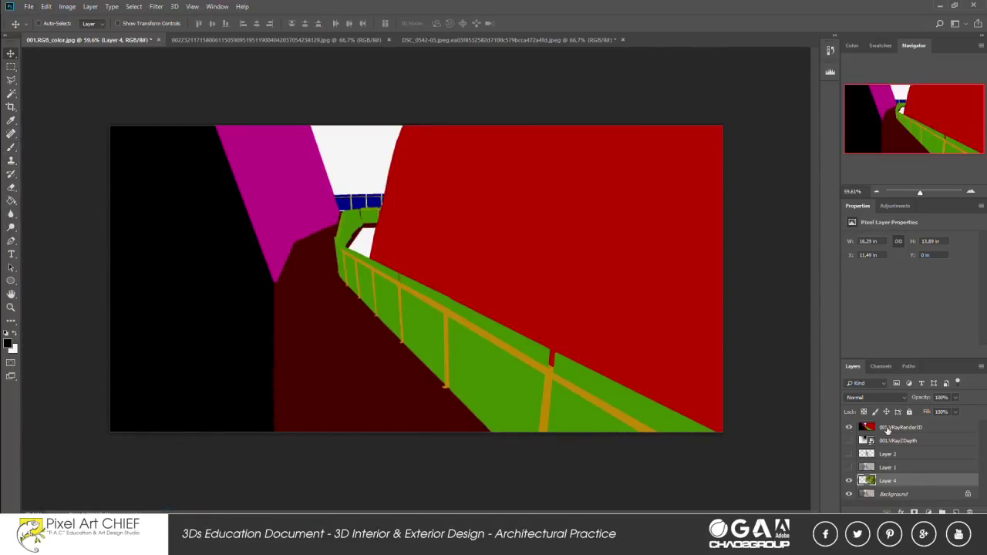
# Hide the RenderID layer, select the green railing area, and set Layer 5 to 41% opacity.
pyautogui.click(887, 428)
pyautogui.press('w')
pyautogui.click(378, 293)
pyautogui.click(849, 427)
pyautogui.click(887, 481)
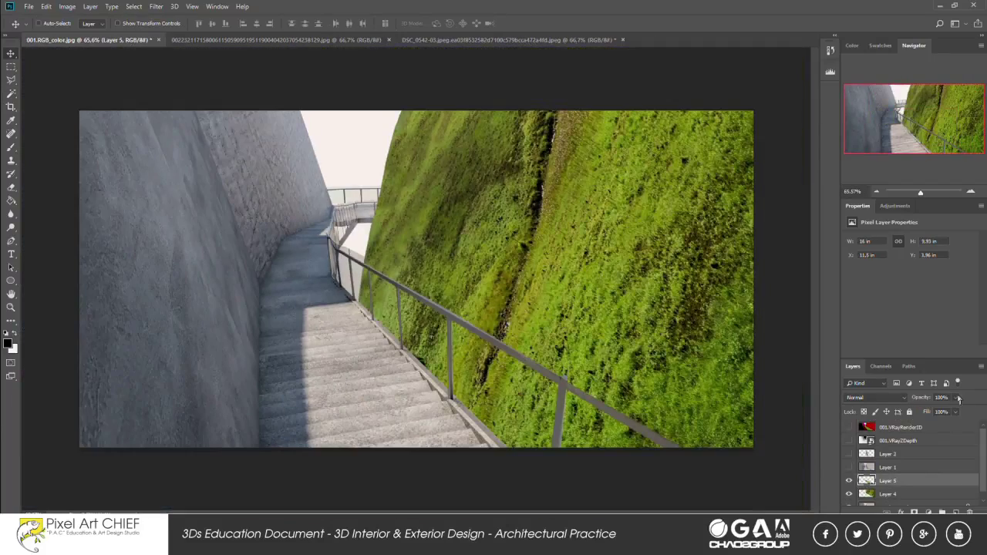
pyautogui.moveTo(959, 398); pyautogui.dragTo(928, 409)
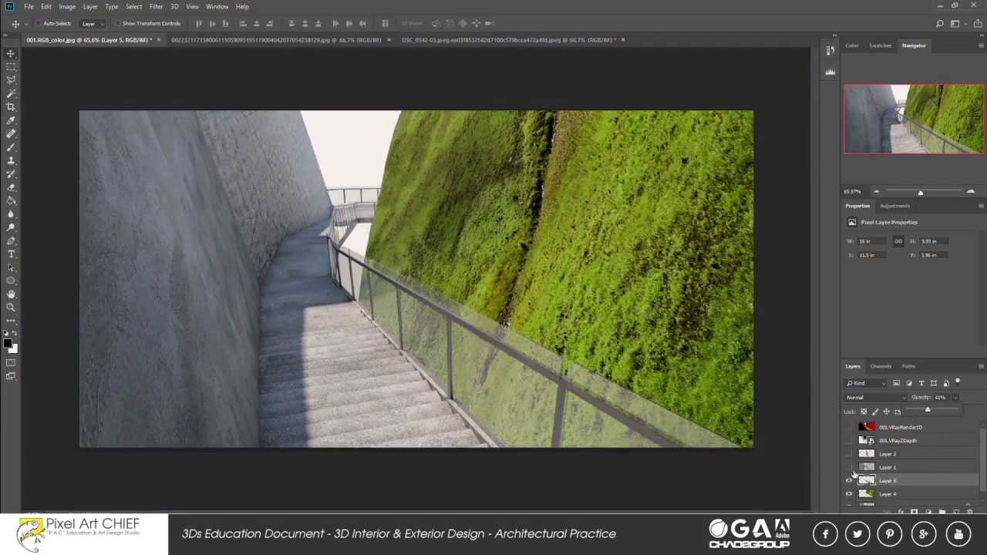
# Show Layer 2 in Multiply mode and raise its Levels white input to 138.
pyautogui.click(849, 454)
pyautogui.click(887, 453)
pyautogui.click(875, 397)
pyautogui.click(864, 176)
pyautogui.hotkey('ctrl', 'l')
pyautogui.moveTo(774, 244); pyautogui.dragTo(716, 245)
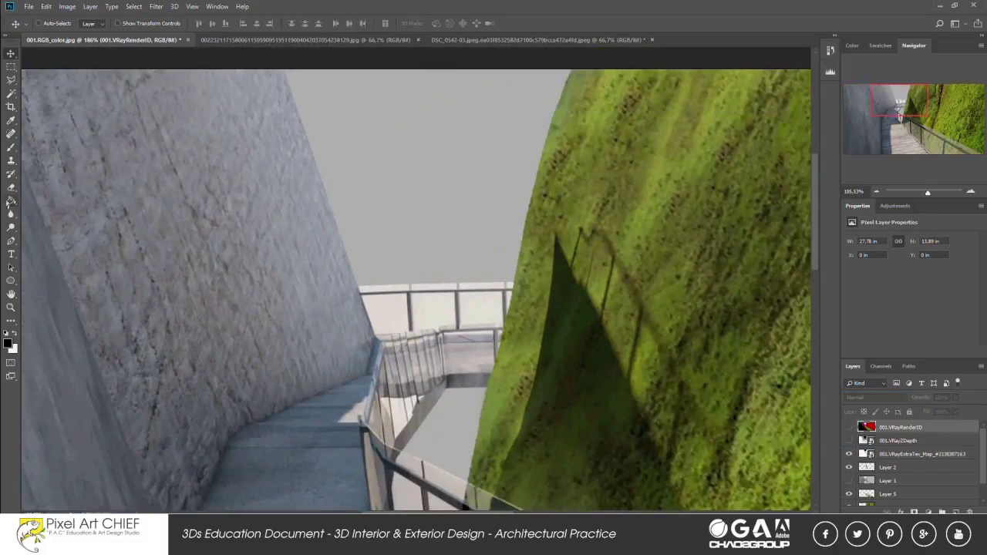
# Hide the VRayExtraTex_Map layer and delete Layer 5 and Layer 0.
pyautogui.press('p')
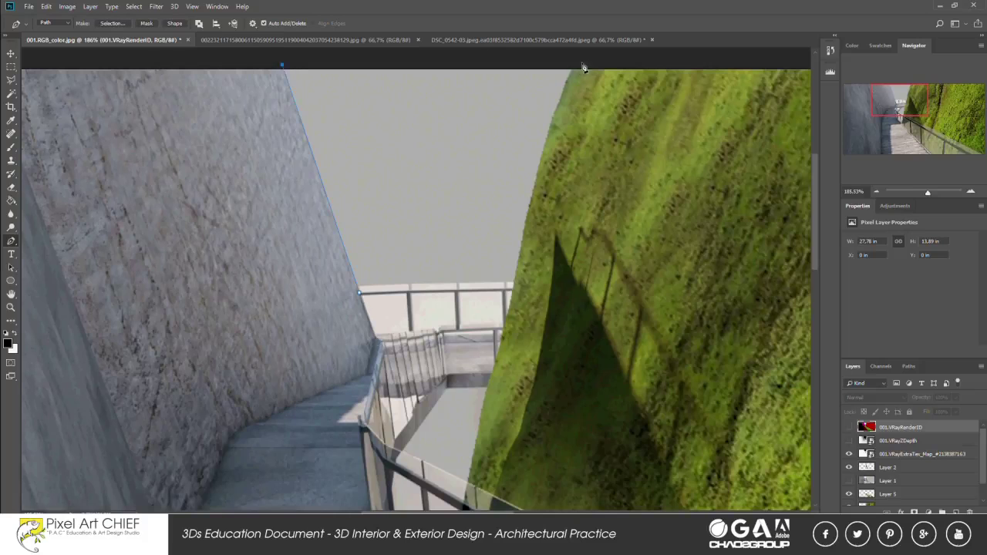
pyautogui.keyDown('alt'); pyautogui.scroll(2, 516, 288); pyautogui.keyUp('alt')
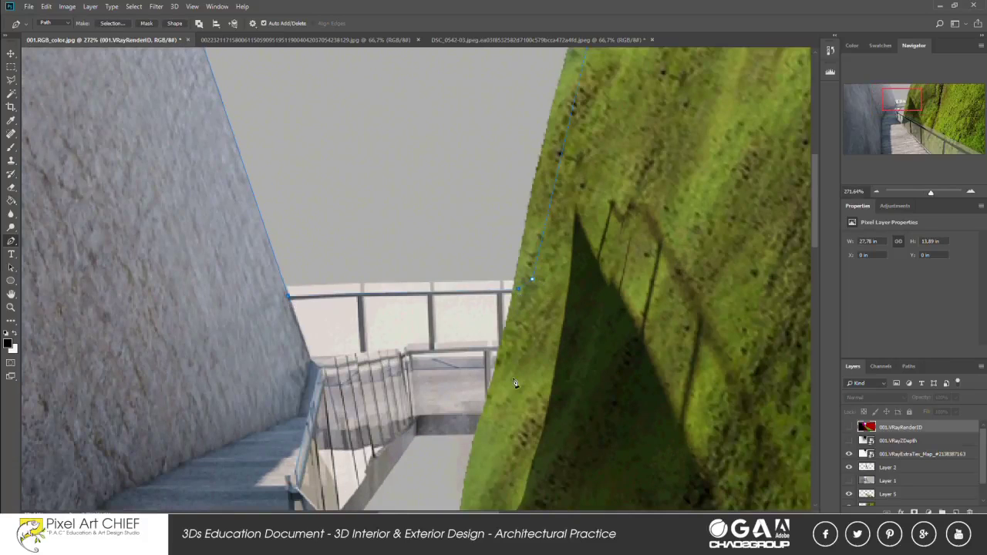
pyautogui.scroll(-5, 515, 383)
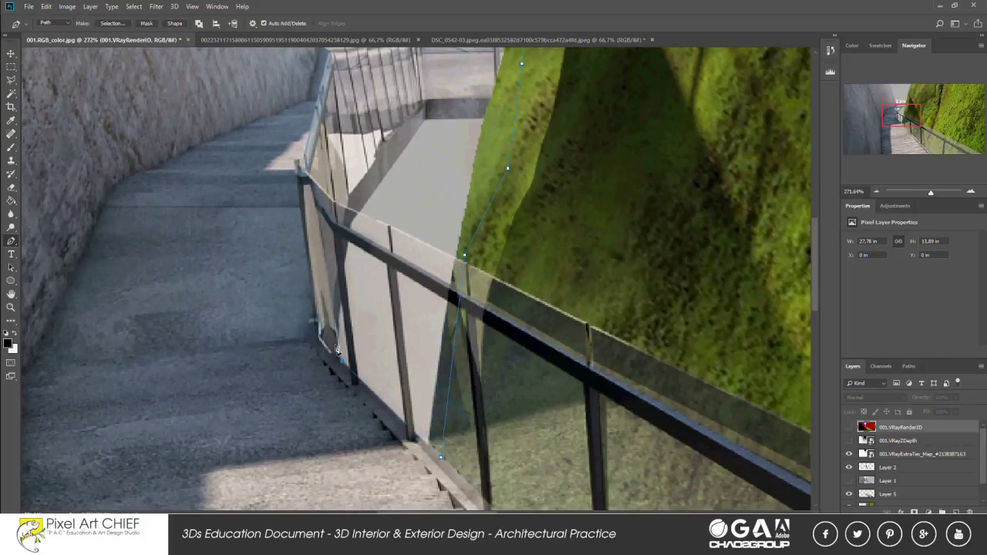
pyautogui.keyDown('alt'); pyautogui.scroll(-2, 316, 224); pyautogui.keyUp('alt')
pyautogui.keyDown('alt'); pyautogui.scroll(-3, 451, 282); pyautogui.keyUp('alt')
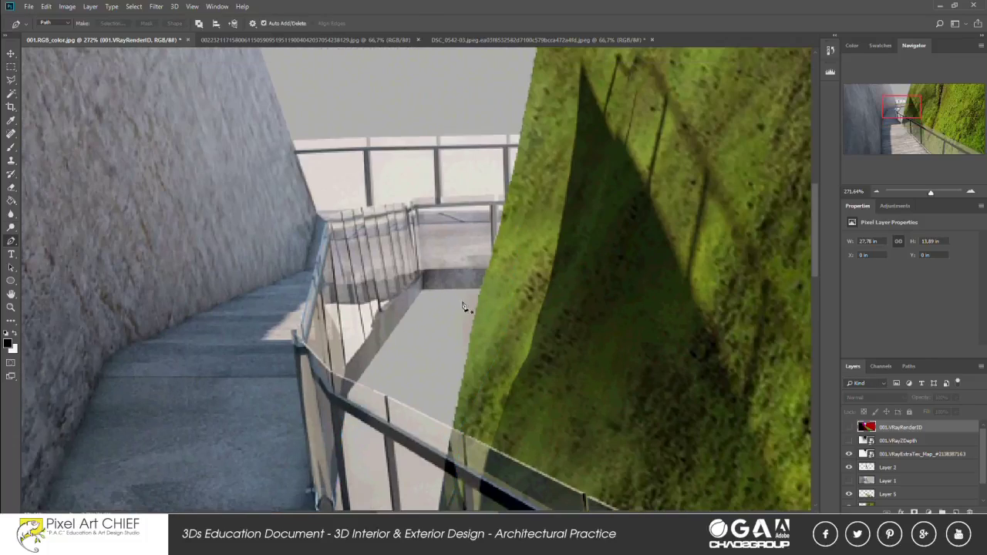
pyautogui.click(850, 444)
pyautogui.click(849, 440)
pyautogui.scroll(-1, 887, 463)
pyautogui.click(884, 498)
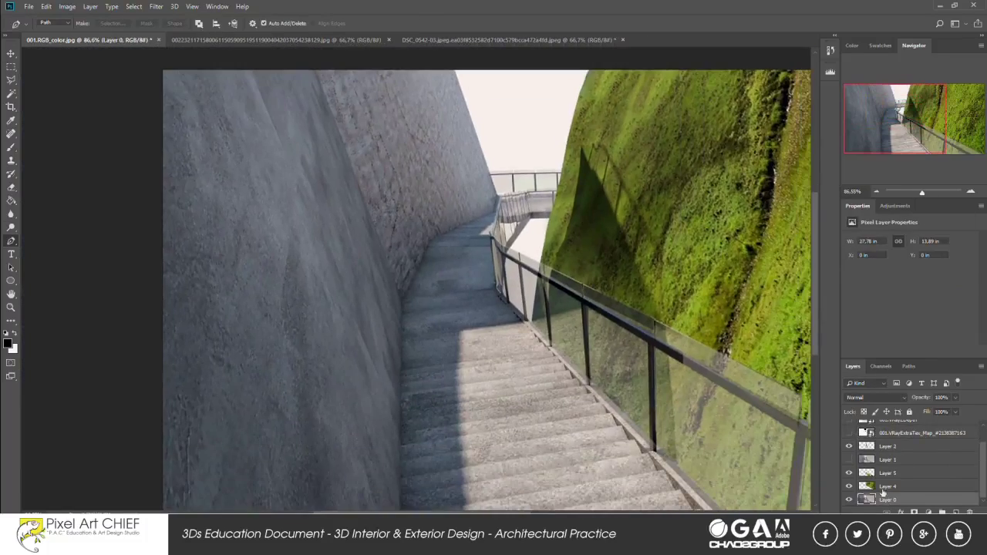
pyautogui.click(887, 473)
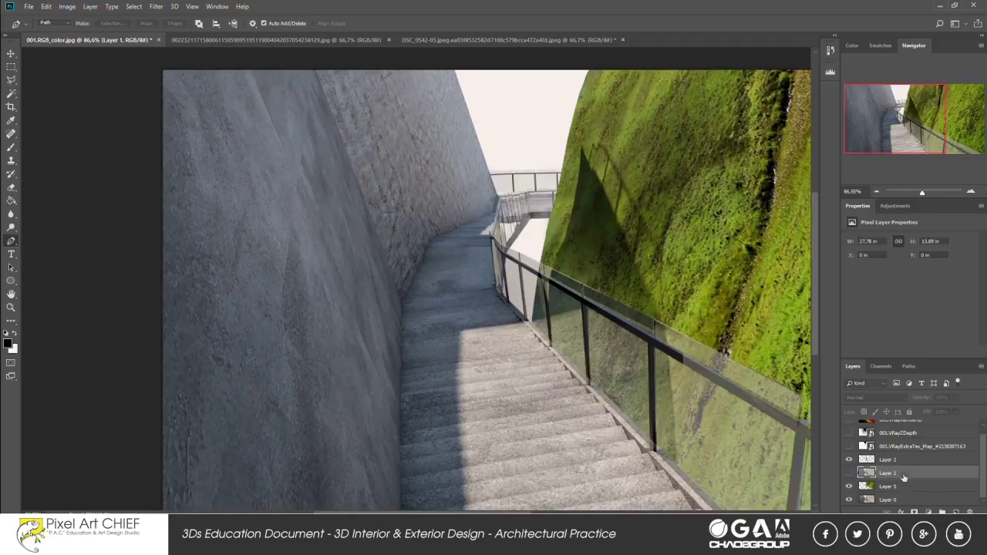
pyautogui.hotkey('ctrl', 'shift', 'e')
# Trace a pen path around the sky beyond the walls and railing, then bring up the path options.
pyautogui.keyDown('alt'); pyautogui.scroll(2, 444, 364); pyautogui.keyUp('alt')
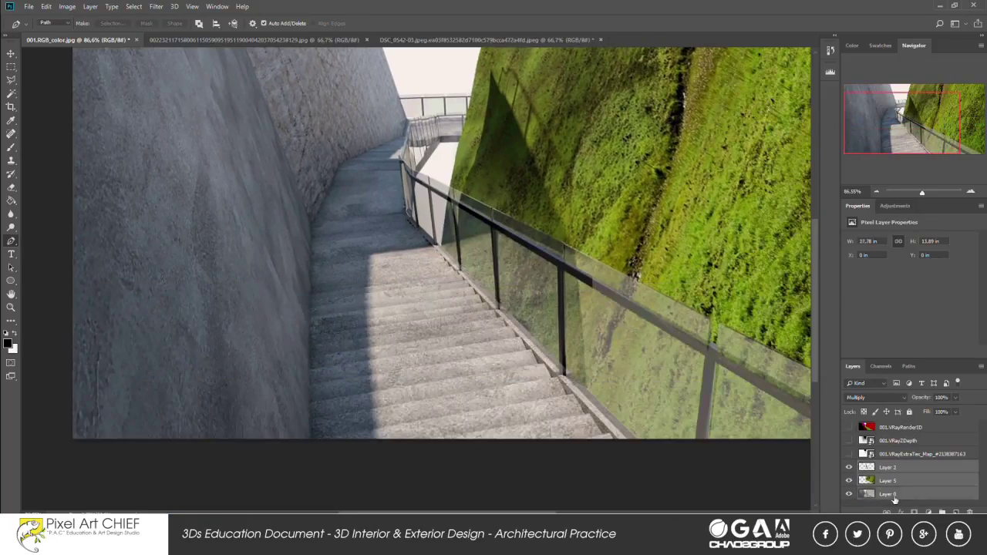
pyautogui.keyDown('alt'); pyautogui.scroll(2, 445, 365); pyautogui.keyUp('alt')
pyautogui.keyDown('alt'); pyautogui.scroll(2, 444, 365); pyautogui.keyUp('alt')
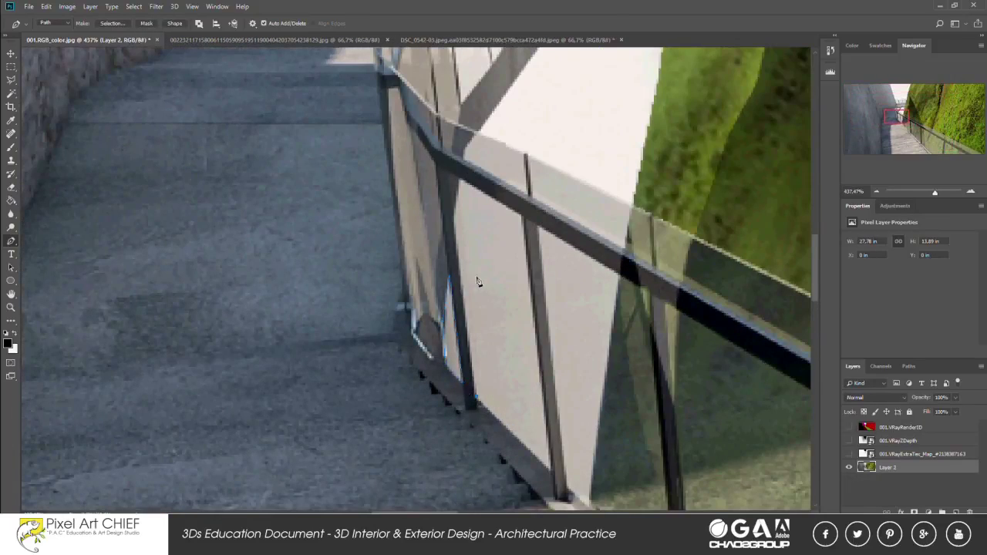
pyautogui.scroll(-2, 524, 221)
pyautogui.click(550, 375)
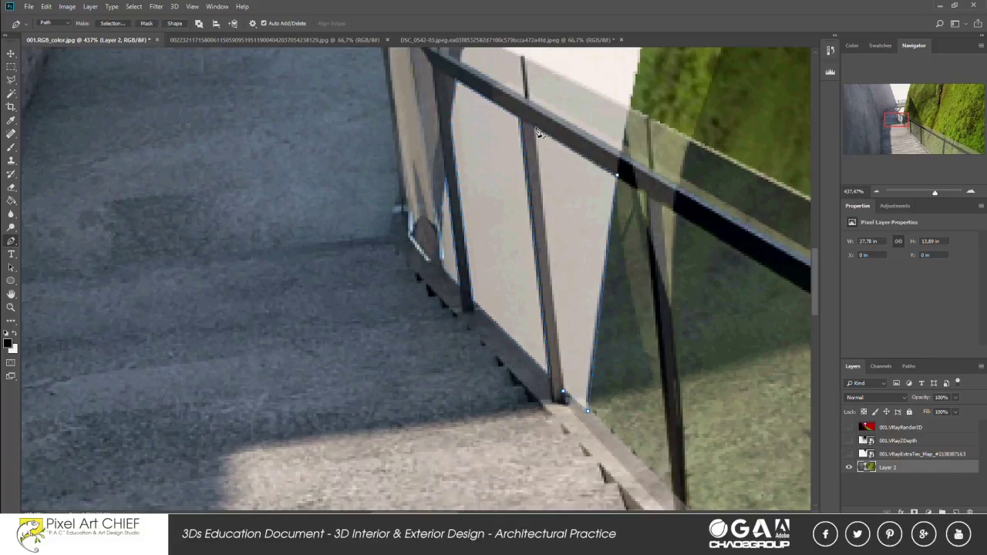
pyautogui.scroll(1, 540, 132)
pyautogui.scroll(1, 629, 236)
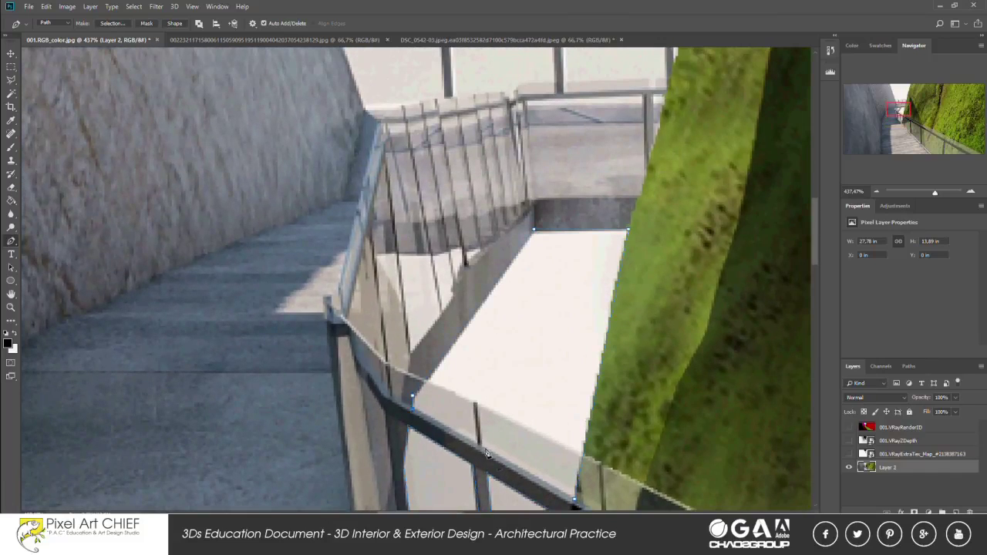
pyautogui.scroll(1, 487, 454)
pyautogui.scroll(2, 393, 278)
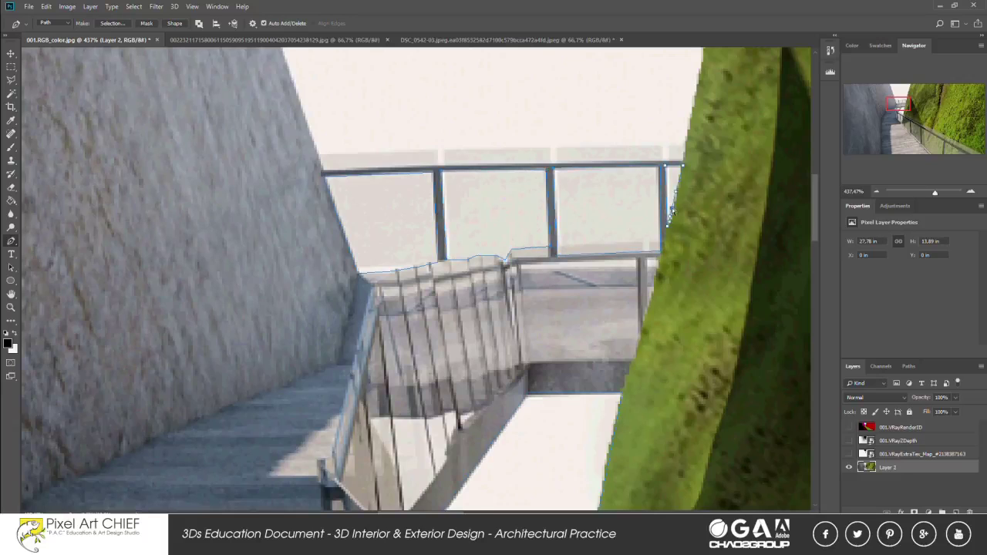
pyautogui.scroll(3, 667, 178)
pyautogui.scroll(1, 656, 194)
pyautogui.keyDown('ctrl'); pyautogui.hscroll(-3, 467, 355); pyautogui.keyUp('ctrl')
pyautogui.keyDown('alt'); pyautogui.scroll(-5, 468, 356); pyautogui.keyUp('alt')
pyautogui.rightClick(418, 255)
pyautogui.press('Escape')
pyautogui.rightClick(394, 238)
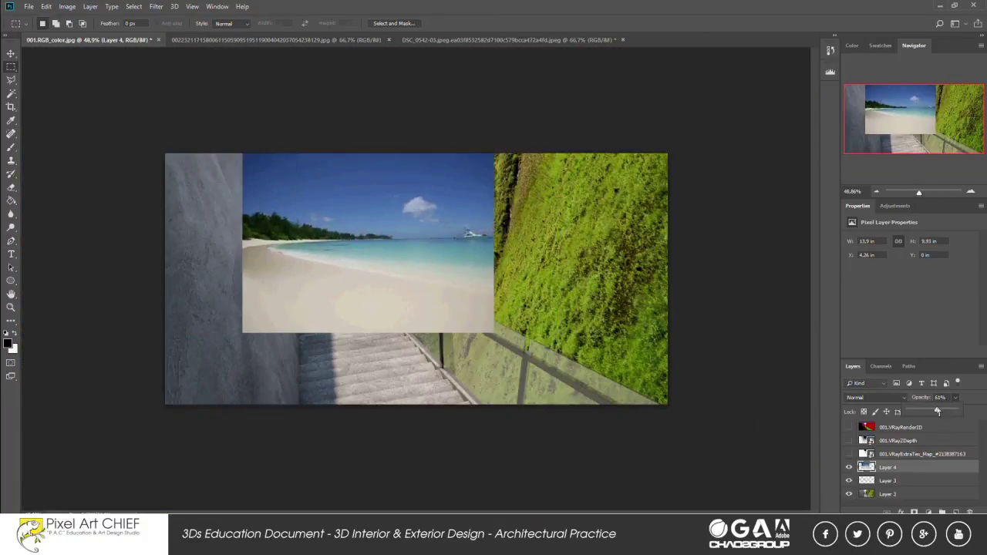
# Enlarge the beach photo on Layer 4, move it left, and set it to 75% opacity.
pyautogui.press('v')
pyautogui.hotkey('ctrl', 't')
pyautogui.moveTo(494, 333)
pyautogui.mouseDown()
pyautogui.moveTo(562, 375)
pyautogui.moveTo(419, 369)
pyautogui.mouseUp()
pyautogui.press('Return')
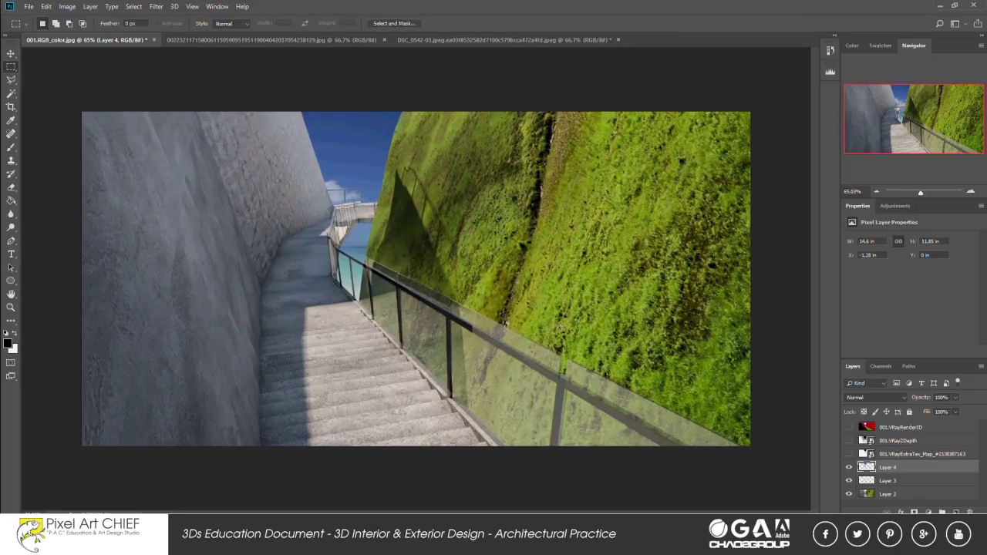
pyautogui.press('p')
pyautogui.hotkey('ctrl', '0')
pyautogui.keyDown('alt'); pyautogui.scroll(5, 376, 247); pyautogui.keyUp('alt')
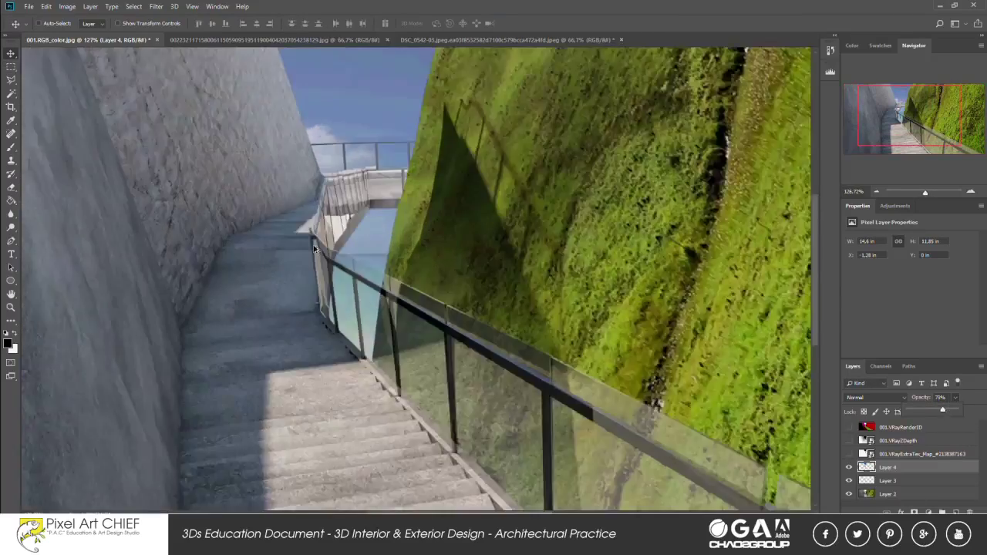
pyautogui.keyDown('alt'); pyautogui.scroll(3, 426, 266); pyautogui.keyUp('alt')
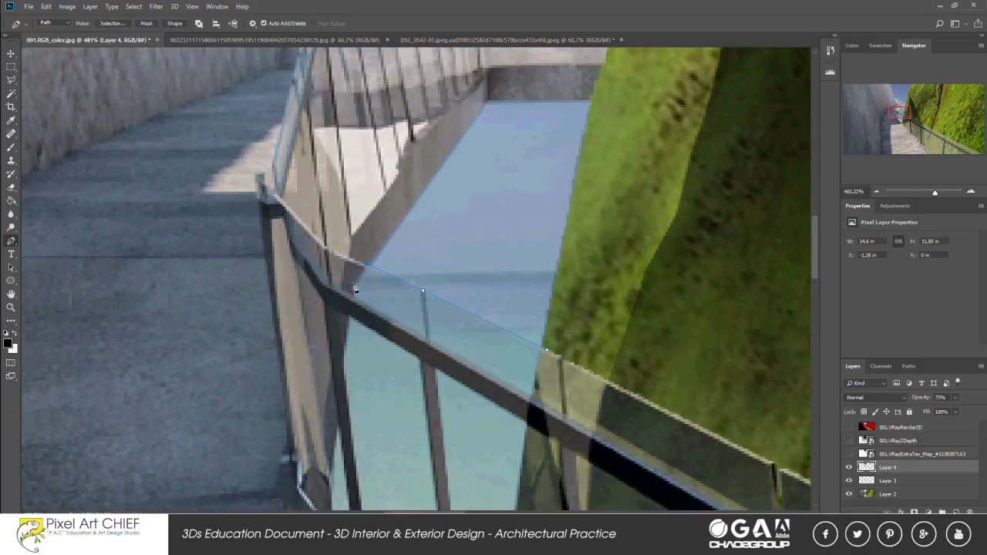
# Finish the pen path at the rail and post junction and convert it to a selection.
pyautogui.moveTo(356, 287); pyautogui.dragTo(332, 253)
pyautogui.scroll(-3, 297, 220)
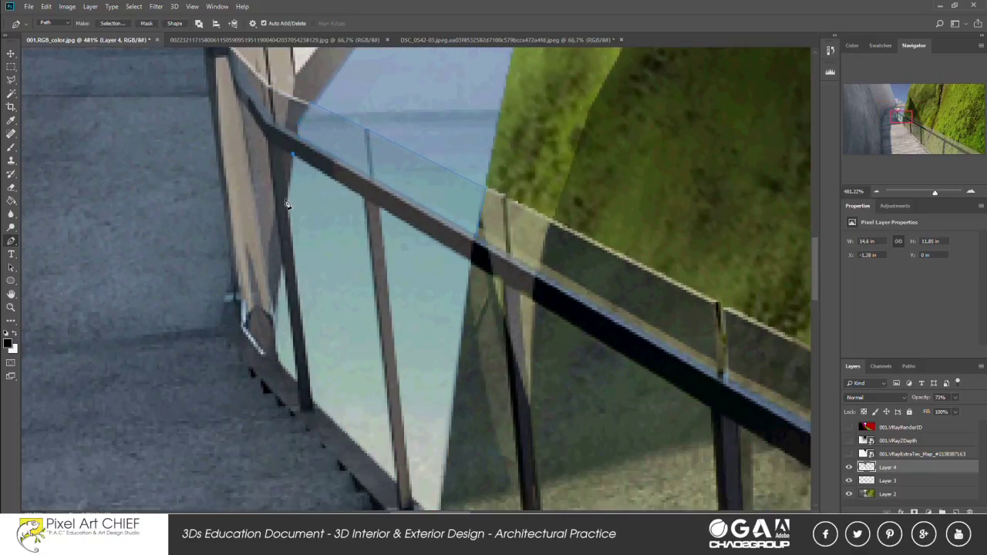
pyautogui.click(365, 202)
pyautogui.scroll(-2, 432, 434)
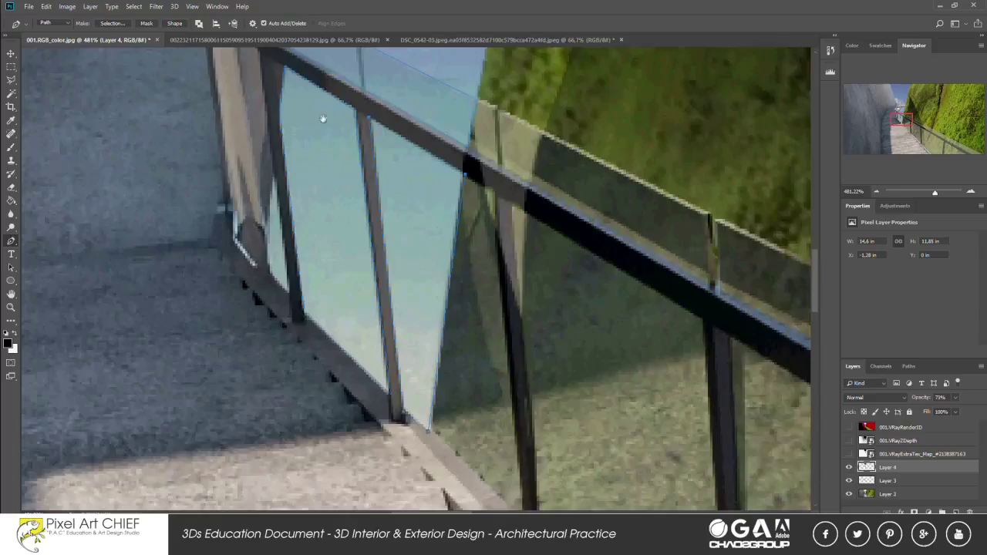
pyautogui.moveTo(324, 118); pyautogui.dragTo(447, 205)
pyautogui.press('Return')
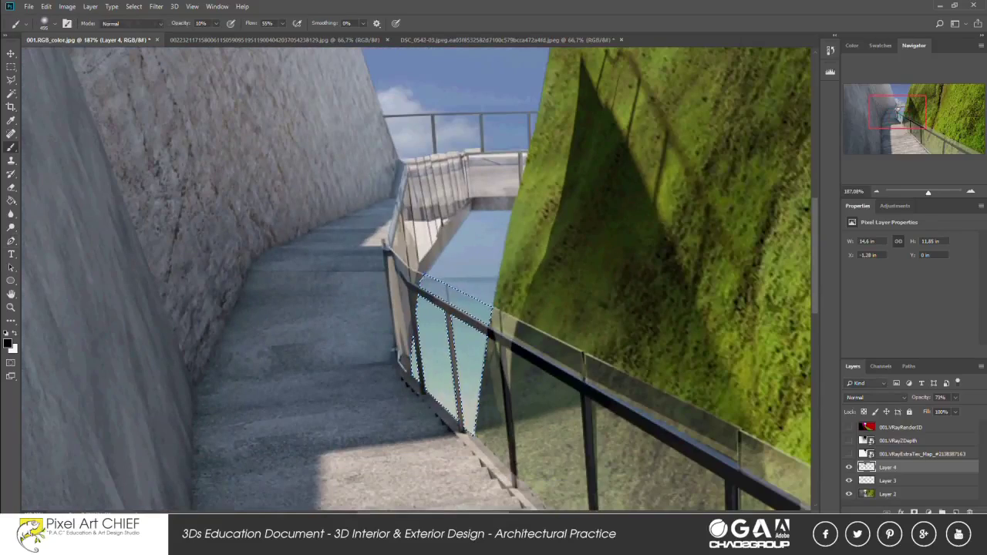
pyautogui.press('e')
# Load the railing path as a selection through the path options menu.
pyautogui.rightClick(432, 332)
pyautogui.press('Escape')
pyautogui.press('m')
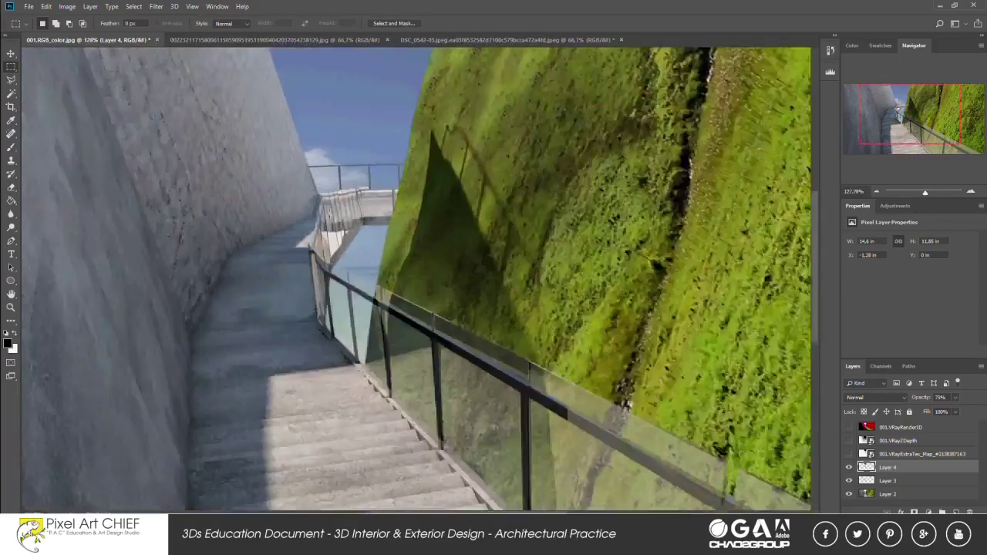
pyautogui.keyDown('alt'); pyautogui.scroll(5, 488, 225); pyautogui.keyUp('alt')
pyautogui.press('p')
pyautogui.keyDown('alt'); pyautogui.scroll(2, 248, 206); pyautogui.keyUp('alt')
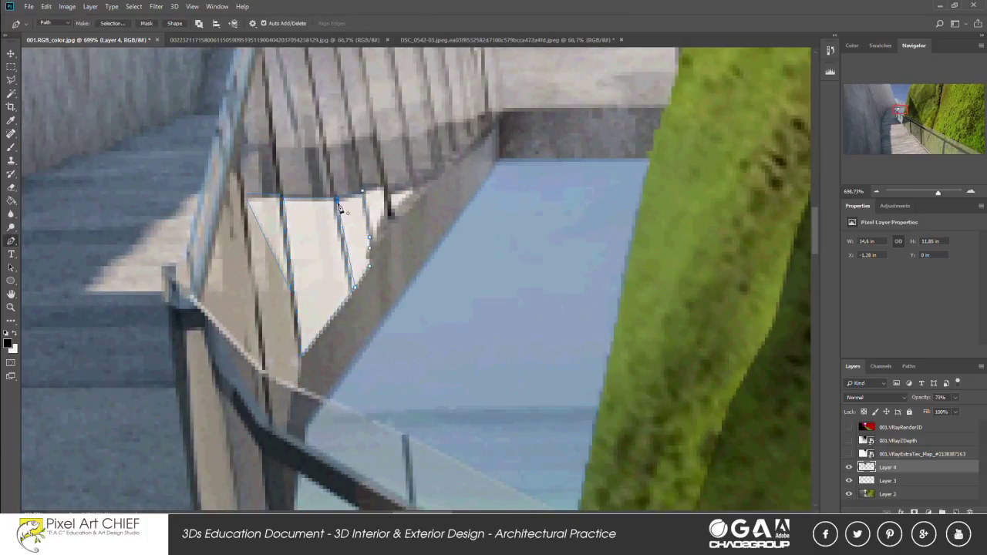
pyautogui.rightClick(426, 274)
pyautogui.click(456, 315)
pyautogui.press('Return')
# Patch the glass railing gaps using light blue and white paint and the Clone Stamp tool.
pyautogui.press('b')
pyautogui.keyDown('alt'); pyautogui.click(473, 271); pyautogui.keyUp('alt')
pyautogui.press('s')
pyautogui.keyDown('alt'); pyautogui.scroll(-3, 429, 409); pyautogui.keyUp('alt')
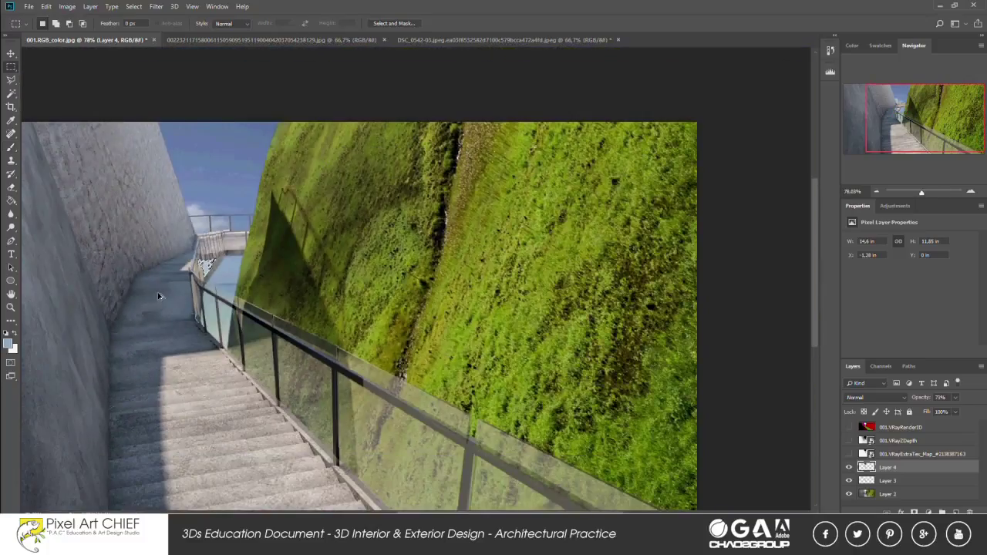
pyautogui.keyDown('alt'); pyautogui.scroll(2, 429, 409); pyautogui.keyUp('alt')
pyautogui.keyDown('alt'); pyautogui.scroll(1, 428, 409); pyautogui.keyUp('alt')
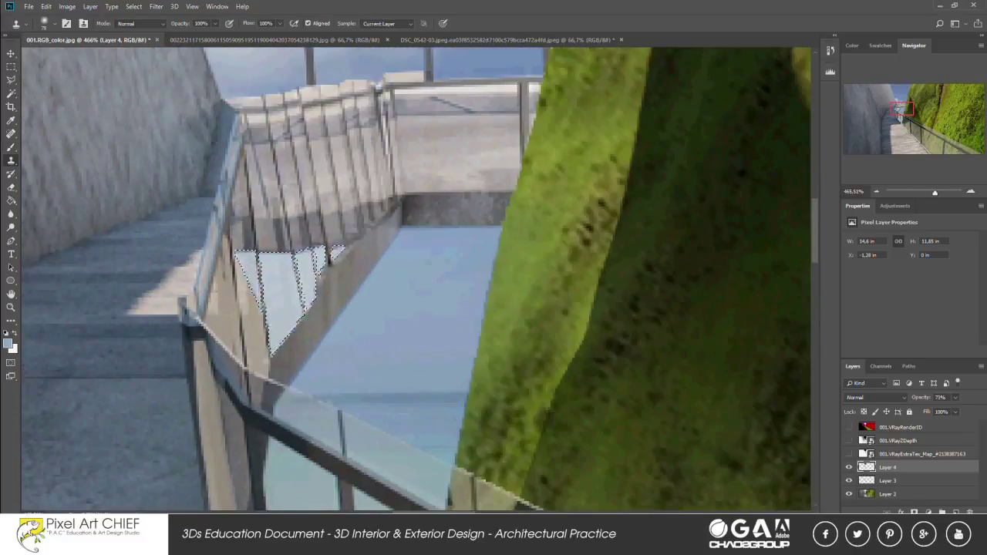
pyautogui.press('m')
pyautogui.keyDown('alt'); pyautogui.scroll(-5, 237, 327); pyautogui.keyUp('alt')
pyautogui.keyDown('alt'); pyautogui.scroll(-3, 237, 326); pyautogui.keyUp('alt')
pyautogui.press('Return')
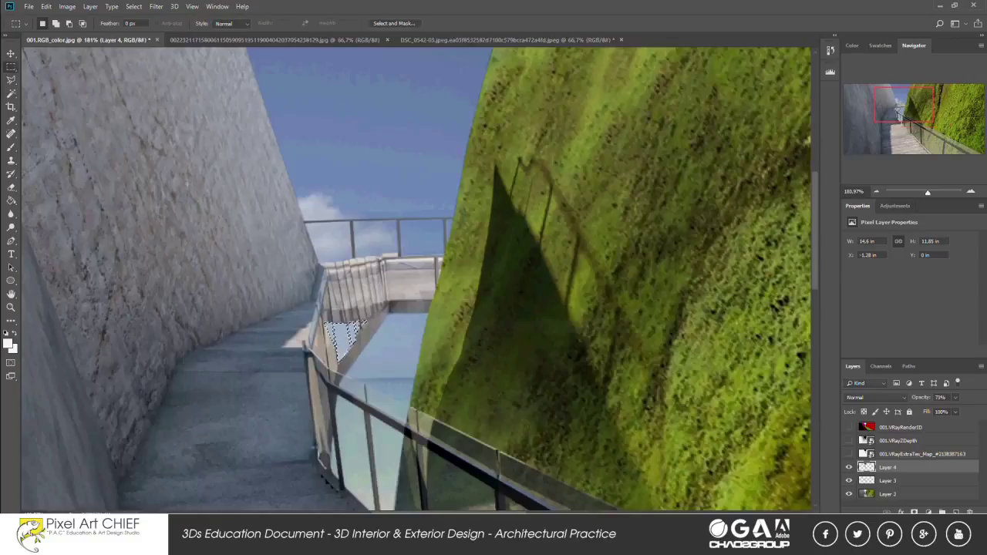
pyautogui.press('s')
pyautogui.keyDown('alt'); pyautogui.scroll(3, 273, 249); pyautogui.keyUp('alt')
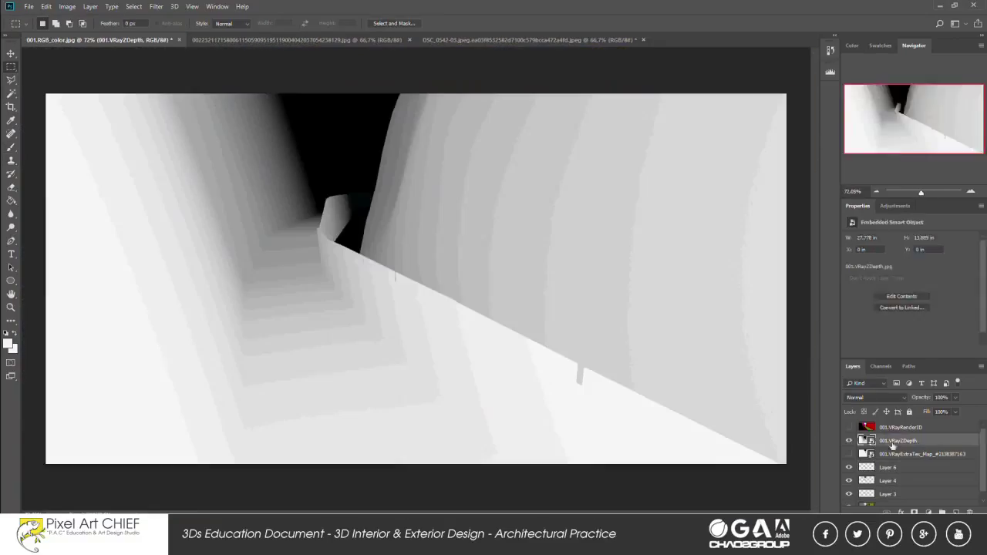
# Rasterize the VRayZDepth layer, invert it, and set it to Screen for fog.
pyautogui.rightClick(893, 446)
pyautogui.click(880, 185)
pyautogui.hotkey('ctrl', 'i')
pyautogui.click(876, 398)
pyautogui.click(859, 226)
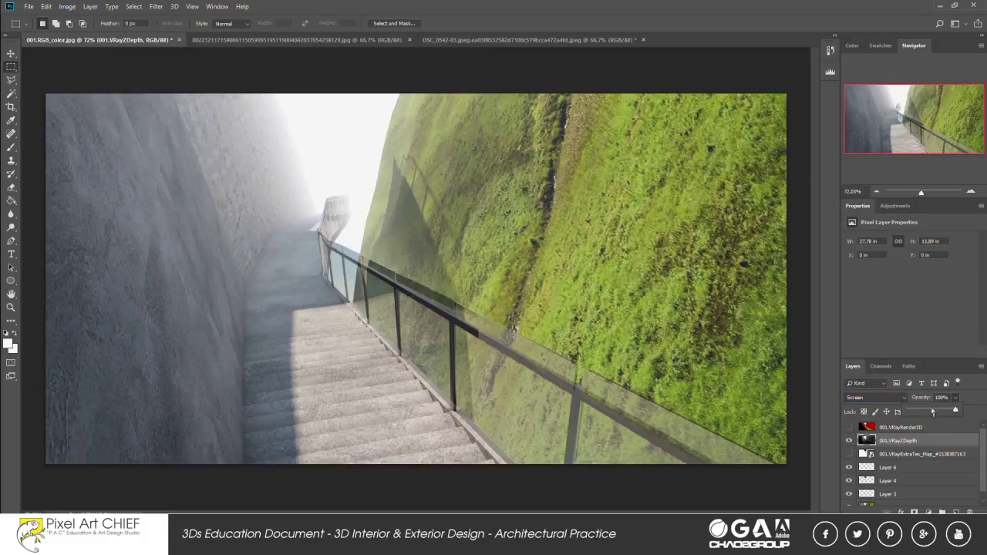
# Make the texture pass layer visible and select Layer 2, the base render.
pyautogui.press('2')
pyautogui.press('7')
pyautogui.click(849, 453)
pyautogui.click(895, 454)
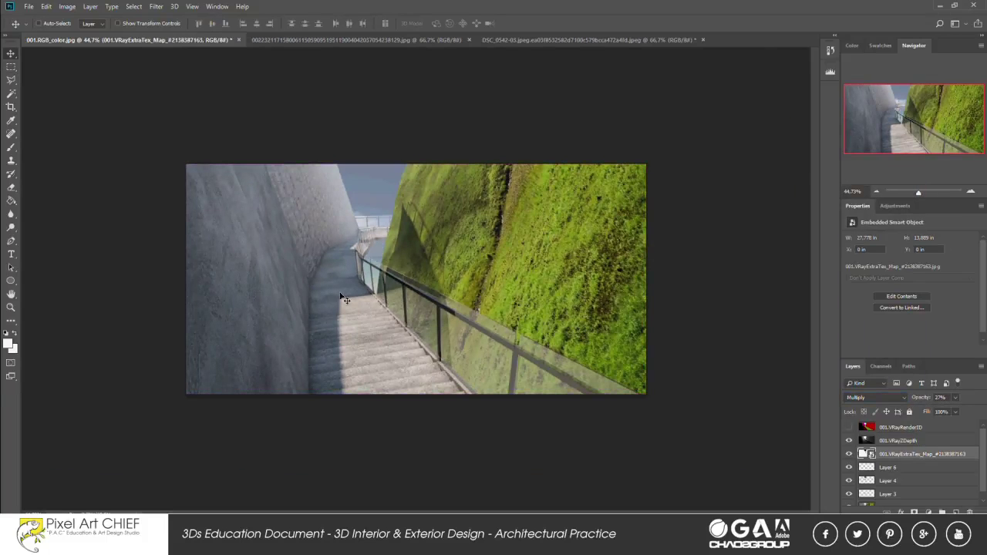
pyautogui.press('e')
pyautogui.press('v')
pyautogui.rightClick(491, 212)
pyautogui.click(525, 262)
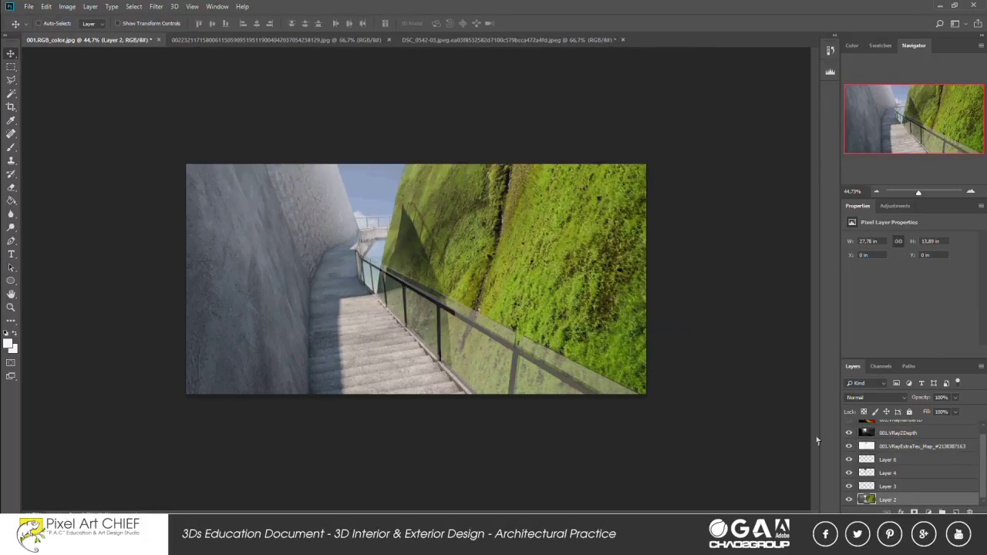
# Apply the vibrance boost and paint a soft glow on new Layer 7 in Screen mode.
pyautogui.press('Return')
pyautogui.hotkey('ctrl', 'shift', 'alt', 'n')
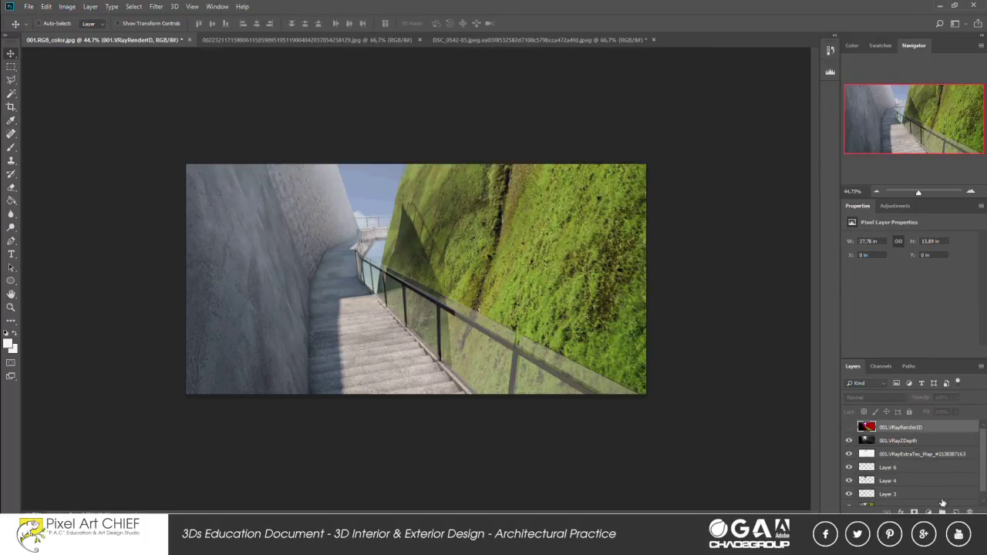
pyautogui.click(8, 344)
pyautogui.press('Return')
pyautogui.press('b')
pyautogui.rightClick(512, 217)
pyautogui.click(474, 138)
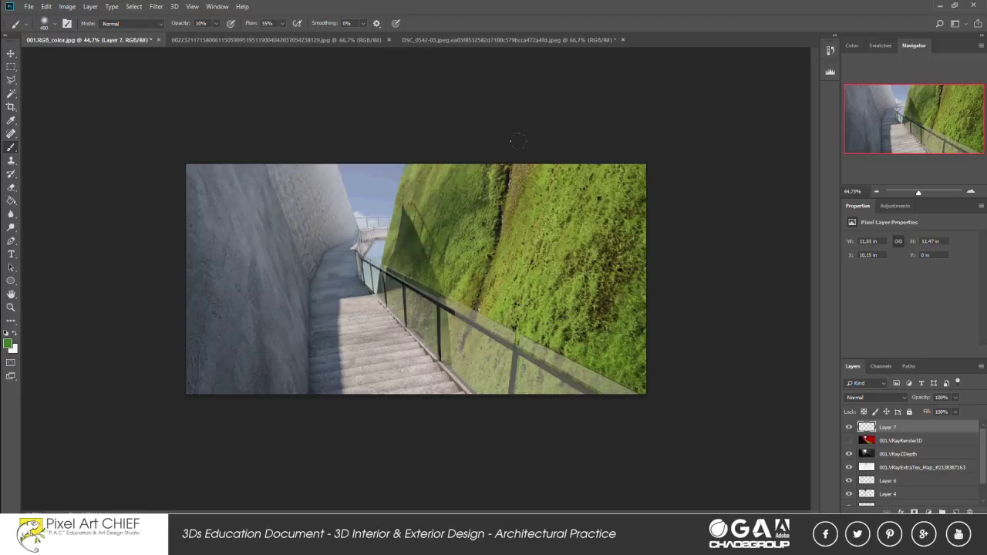
pyautogui.hotkey('shift', 'alt', 's')
pyautogui.press('e')
pyautogui.rightClick(555, 212)
pyautogui.press('Return')
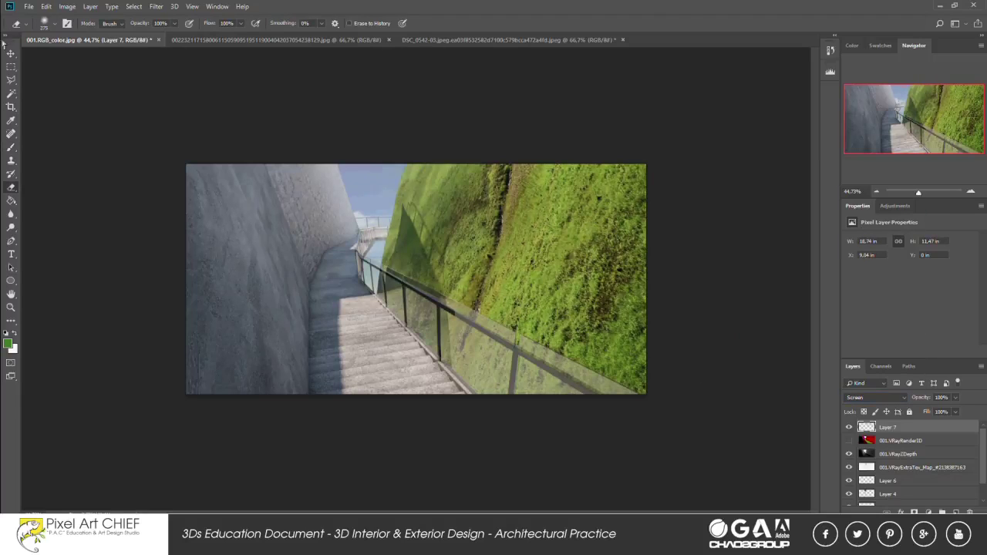
# Paint a yellow-orange glow on new Layer 8 in Screen mode and fade the stroke.
pyautogui.click(943, 511)
pyautogui.press('b')
pyautogui.click(8, 344)
pyautogui.press('Return')
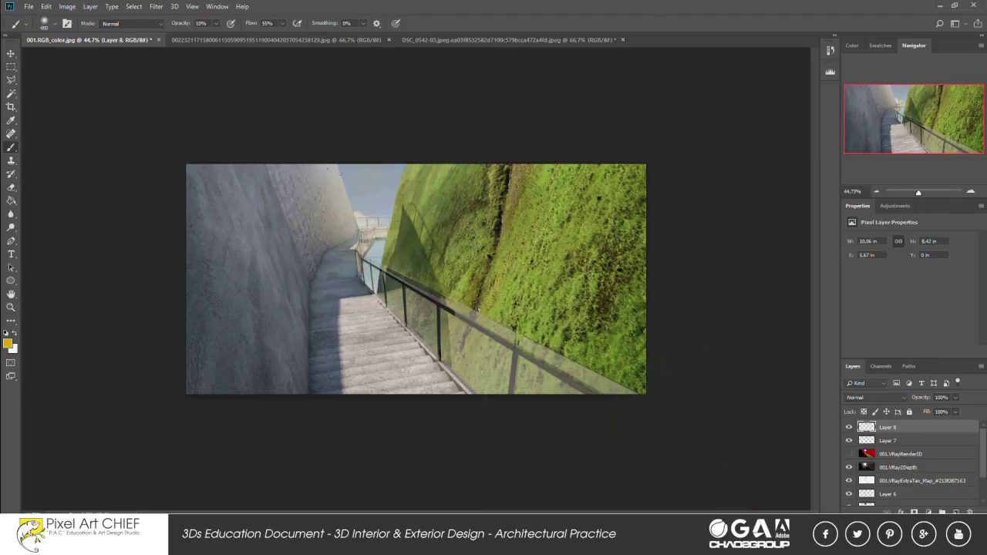
pyautogui.hotkey('shift', 'alt', 's')
pyautogui.click(46, 6)
pyautogui.click(70, 57)
pyautogui.press('Return')
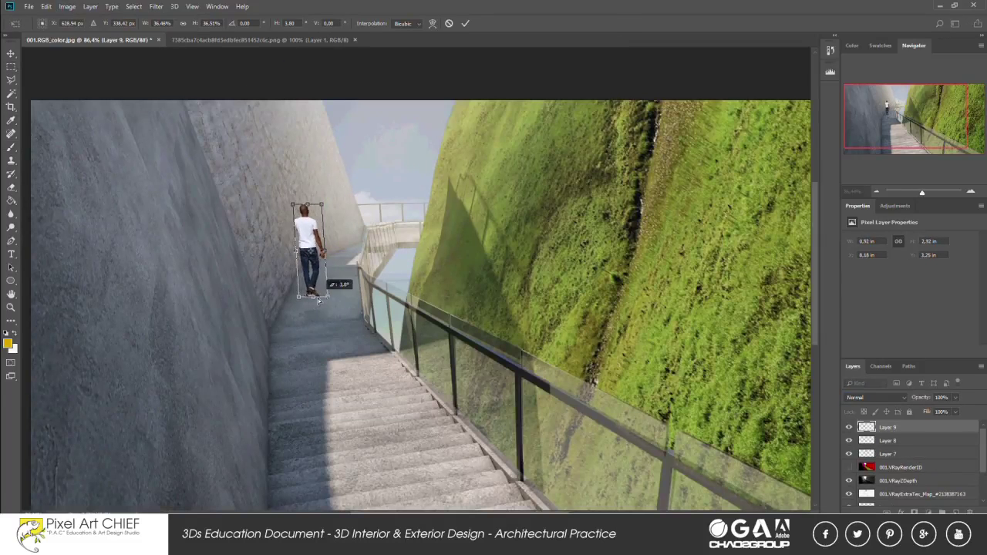
# Blur the duplicated figure and darken it to near black with Hue/Saturation as a ground shadow.
pyautogui.hotkey('ctrl', 'u')
pyautogui.press('Escape')
pyautogui.press('o')
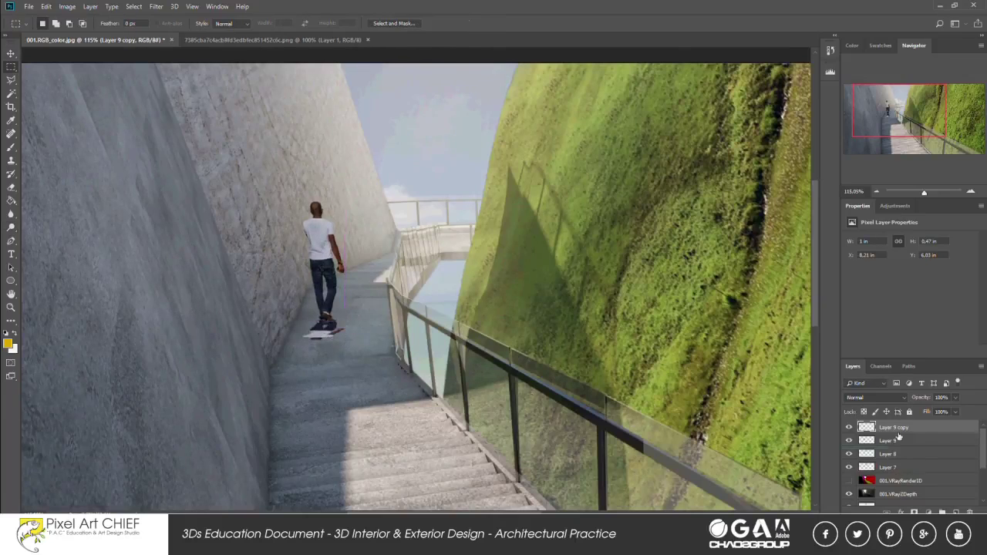
pyautogui.click(304, 162)
pyautogui.press('Return')
pyautogui.hotkey('ctrl', 'u')
pyautogui.press('Return')
# Duplicate the figure layer again, skew it onto the wall and apply Motion Blur.
pyautogui.press('v')
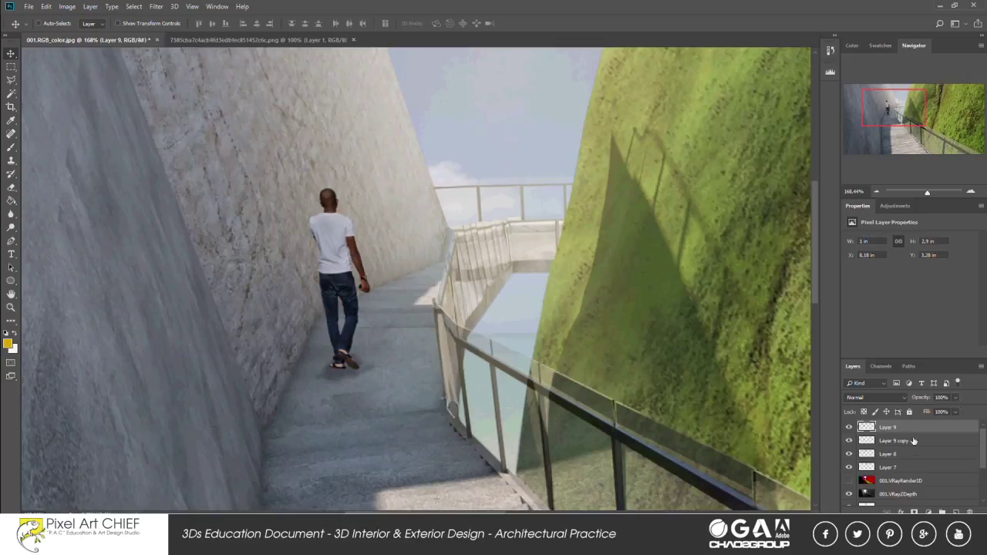
pyautogui.rightClick(336, 264)
pyautogui.click(420, 375)
pyautogui.moveTo(463, 363); pyautogui.dragTo(281, 303)
pyautogui.click(155, 6)
pyautogui.click(324, 224)
# Trace a path around the wall shadow, make it a selection and copy it to a new layer.
pyautogui.press('Return')
pyautogui.press('p')
pyautogui.click(316, 324)
pyautogui.click(301, 352)
pyautogui.rightClick(165, 276)
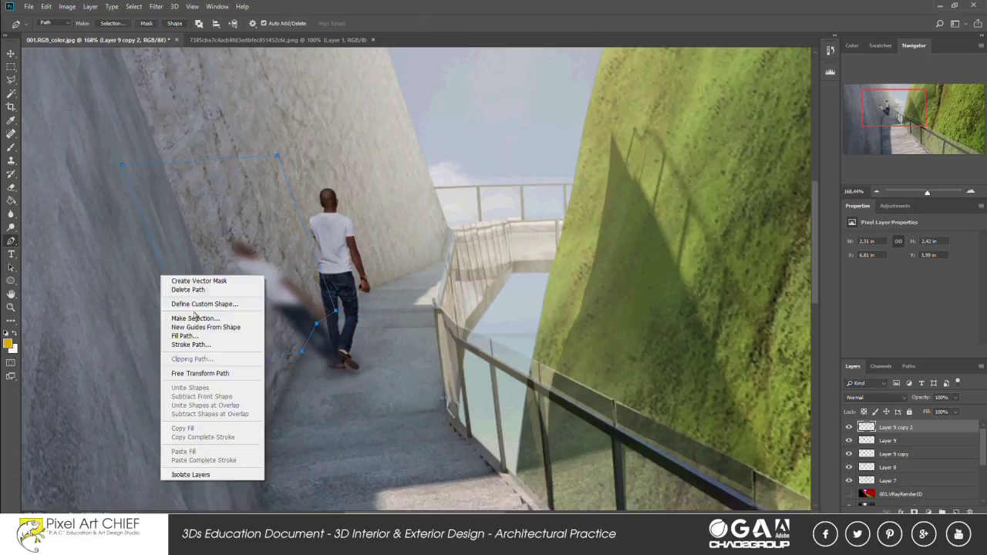
pyautogui.click(216, 286)
pyautogui.hotkey('ctrl', 'j')
# Rotate the blurred shadow copy about 45 degrees and place it beside the walking man.
pyautogui.hotkey('ctrl', 't')
pyautogui.rightClick(255, 259)
pyautogui.click(308, 300)
pyautogui.moveTo(370, 363); pyautogui.dragTo(436, 371)
pyautogui.moveTo(417, 277); pyautogui.dragTo(287, 270)
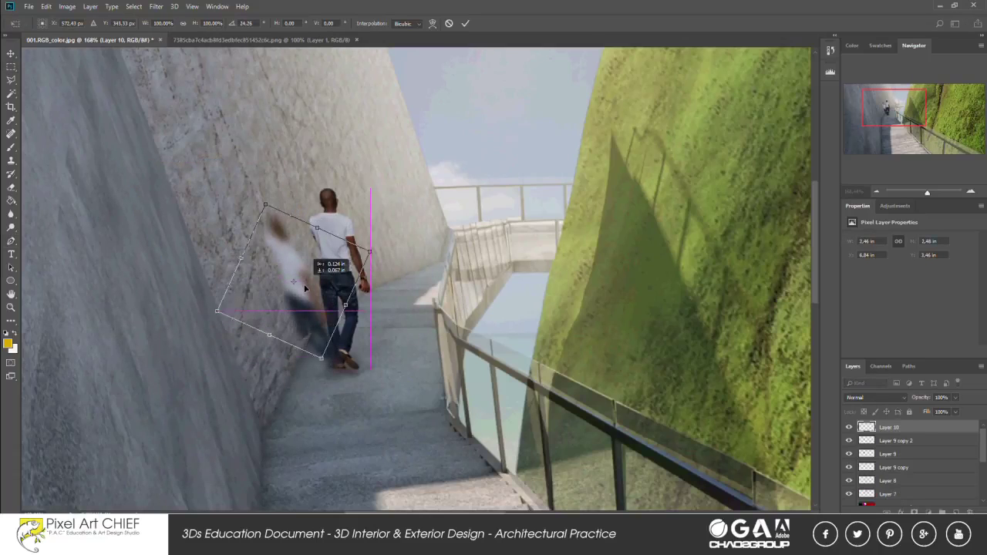
pyautogui.press('Return')
pyautogui.press('e')
# Darken the wall shadow with Levels, drop its opacity to 24% and soften it with blur.
pyautogui.hotkey('ctrl', 'l')
pyautogui.moveTo(776, 280); pyautogui.dragTo(646, 280)
pyautogui.press('Return')
pyautogui.click(956, 398)
pyautogui.moveTo(964, 411); pyautogui.dragTo(919, 413)
pyautogui.click(155, 7)
pyautogui.click(320, 161)
pyautogui.press('Return')
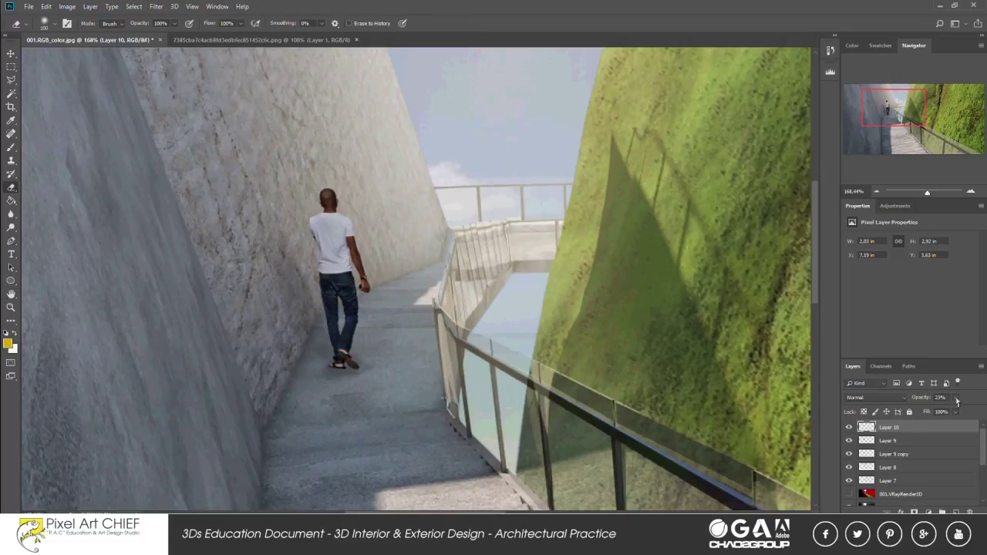
# Select the man's layer and raise its Levels white point to brighten him.
pyautogui.press('v')
pyautogui.keyDown('alt'); pyautogui.scroll(-3, 386, 284); pyautogui.keyUp('alt')
pyautogui.hotkey('alt', '[')
pyautogui.hotkey('ctrl', 'l')
pyautogui.moveTo(774, 244); pyautogui.dragTo(764, 244)
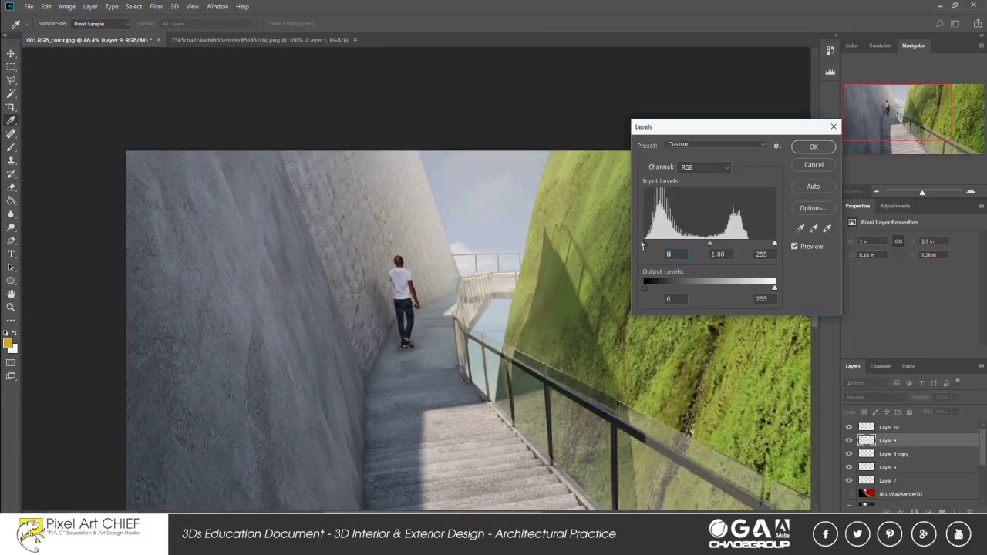
# Apply the Levels brightening to Layer 9 (white input 234) and dodge the man's highlights.
pyautogui.press('Return')
pyautogui.keyDown('alt'); pyautogui.scroll(4, 367, 267); pyautogui.keyUp('alt')
pyautogui.press('o')
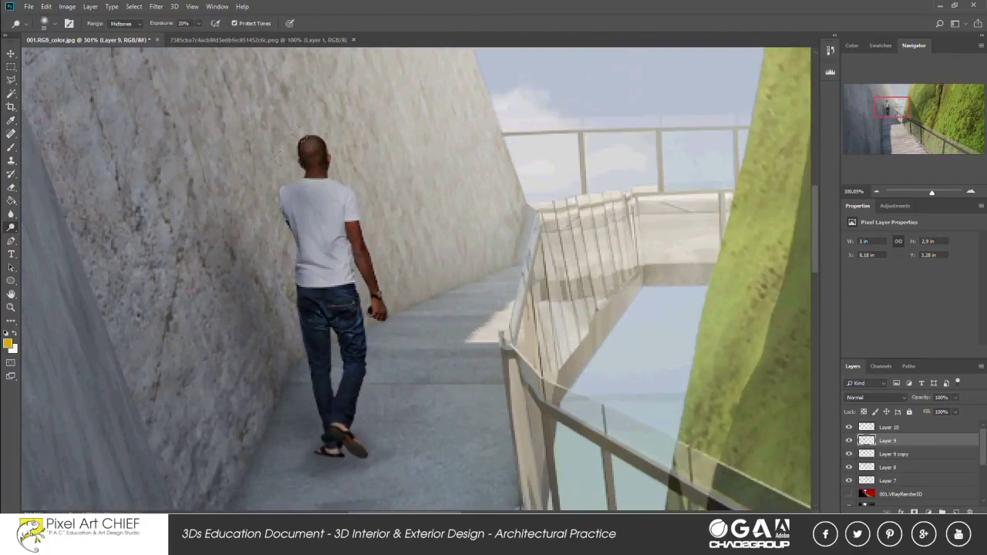
pyautogui.keyDown('alt'); pyautogui.scroll(-3, 220, 156); pyautogui.keyUp('alt')
pyautogui.keyDown('alt'); pyautogui.scroll(-3, 220, 157); pyautogui.keyUp('alt')
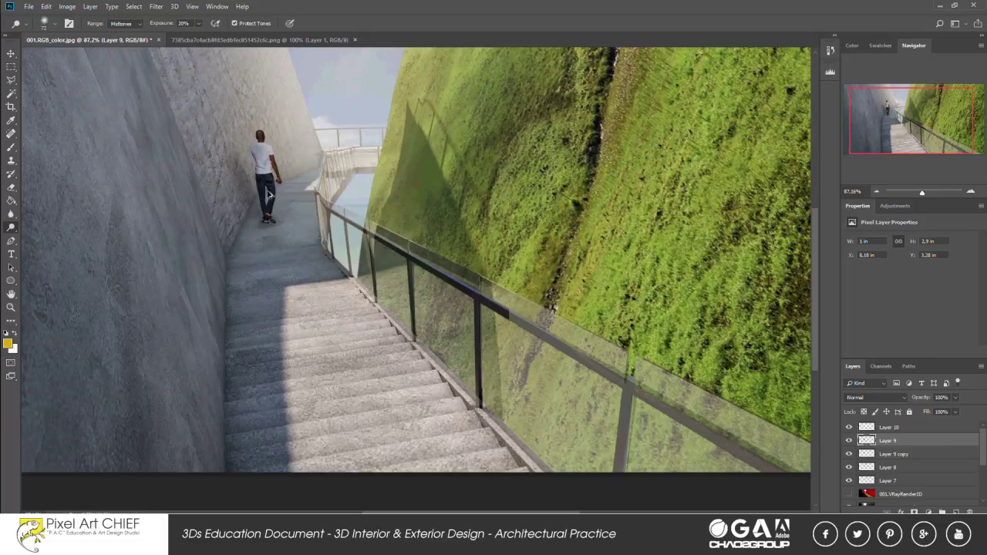
# Merge the man with his shadow layers and move Layer 11 below Layer 10.
pyautogui.hotkey('ctrl', 'e')
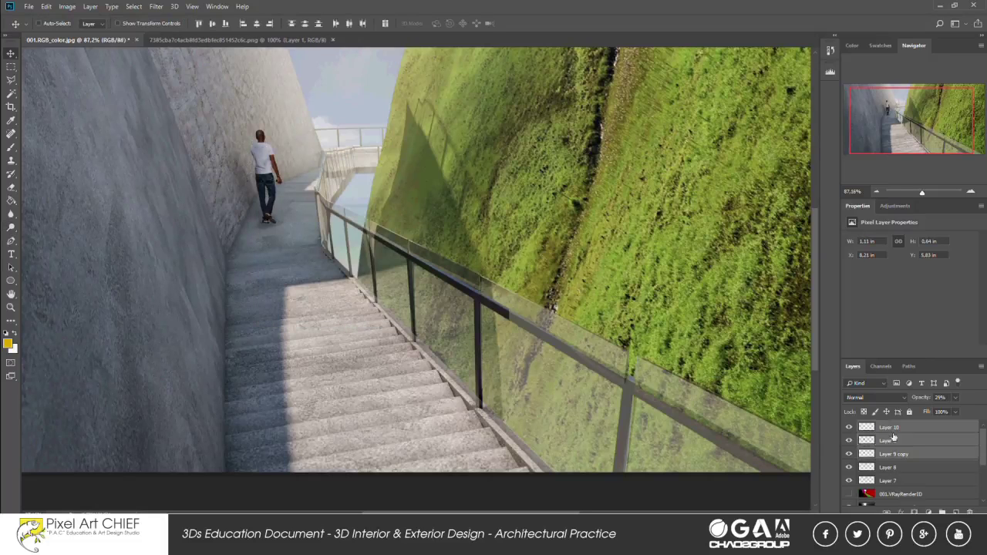
pyautogui.keyDown('alt'); pyautogui.scroll(5, 237, 148); pyautogui.keyUp('alt')
pyautogui.rightClick(297, 145)
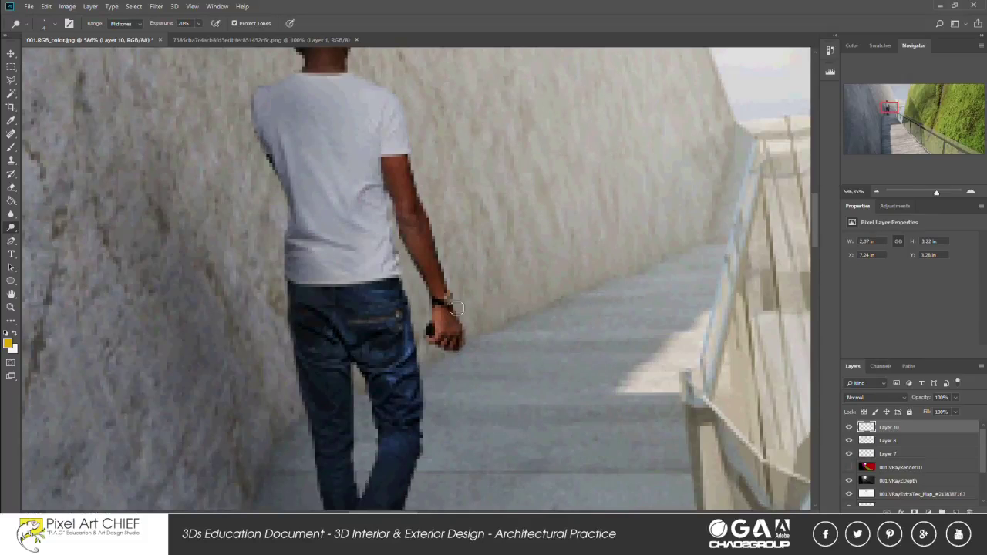
pyautogui.keyDown('alt'); pyautogui.scroll(-3, 457, 308); pyautogui.keyUp('alt')
pyautogui.keyDown('alt'); pyautogui.scroll(-3, 324, 289); pyautogui.keyUp('alt')
pyautogui.keyDown('alt'); pyautogui.scroll(-2, 324, 290); pyautogui.keyUp('alt')
pyautogui.press('v')
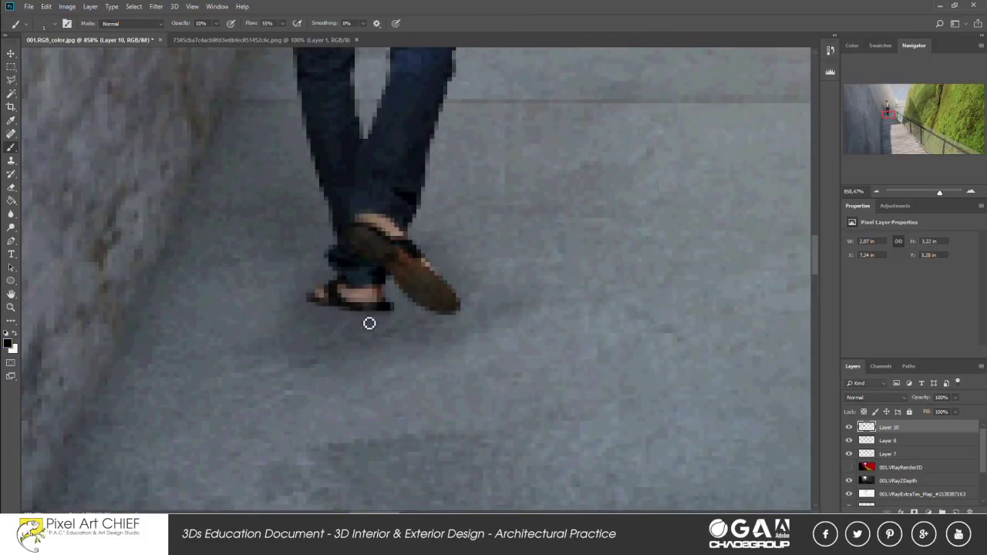
pyautogui.moveTo(887, 447); pyautogui.dragTo(887, 446)
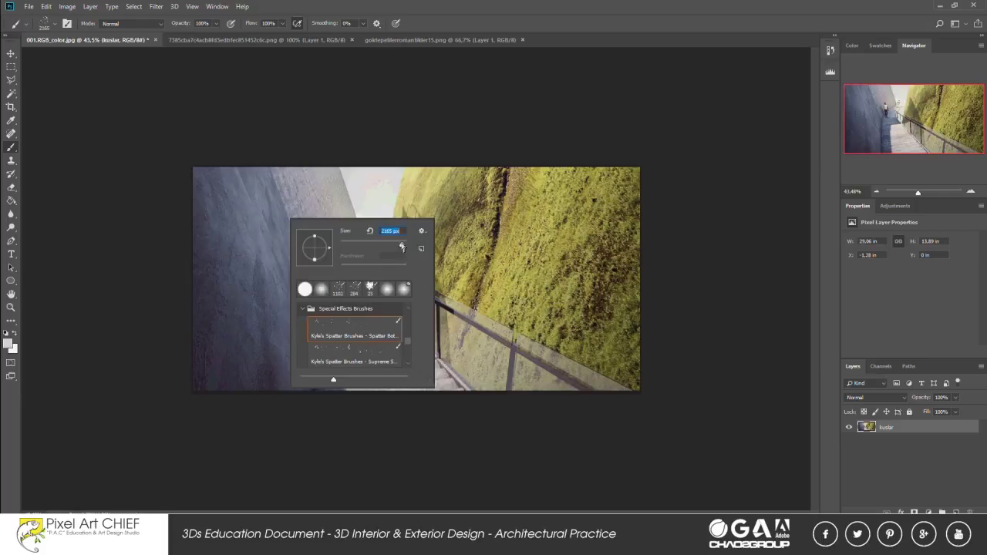
# Pick and resize Kyle's Spatter brushes from the brush picker for white wall spatter.
pyautogui.rightClick(491, 296)
pyautogui.rightClick(482, 295)
pyautogui.rightClick(428, 322)
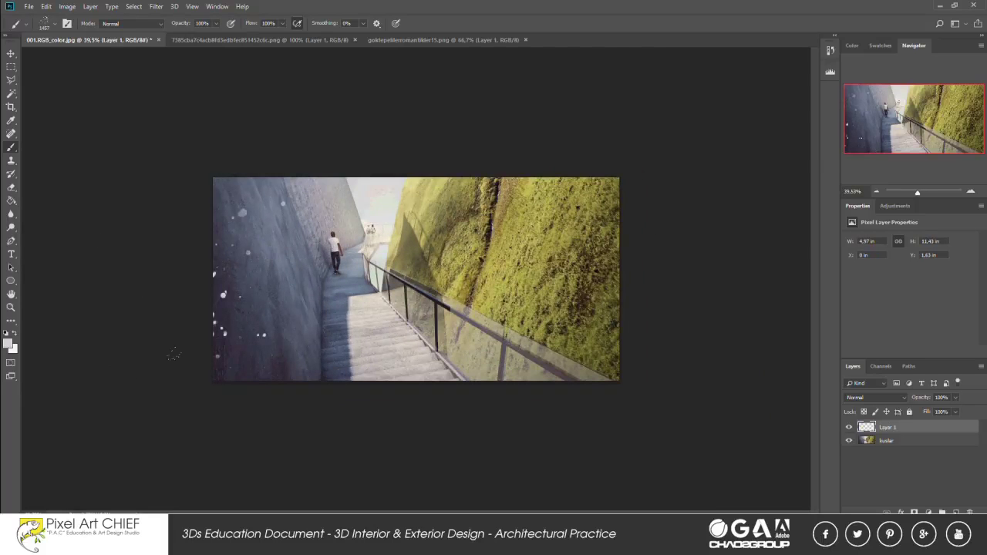
pyautogui.rightClick(344, 256)
pyautogui.rightClick(582, 291)
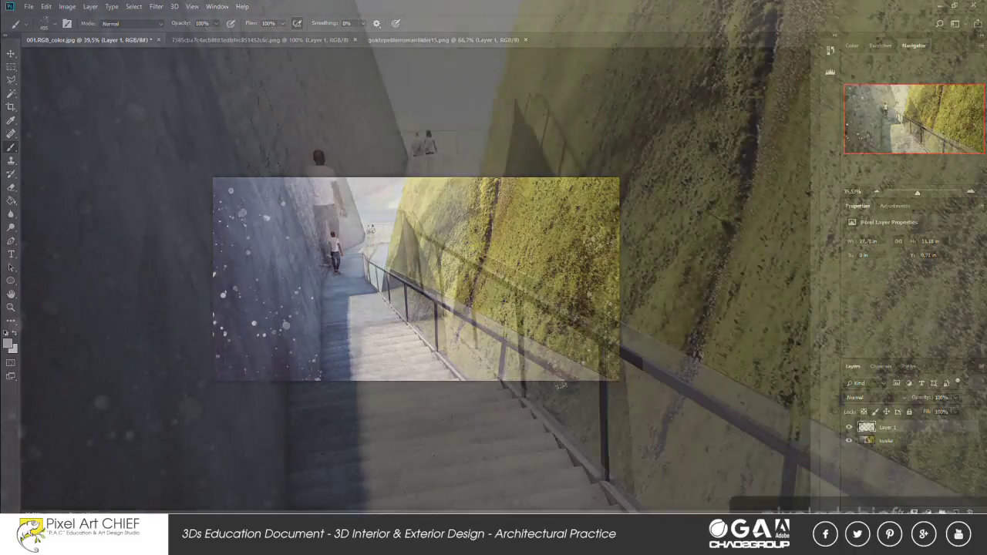